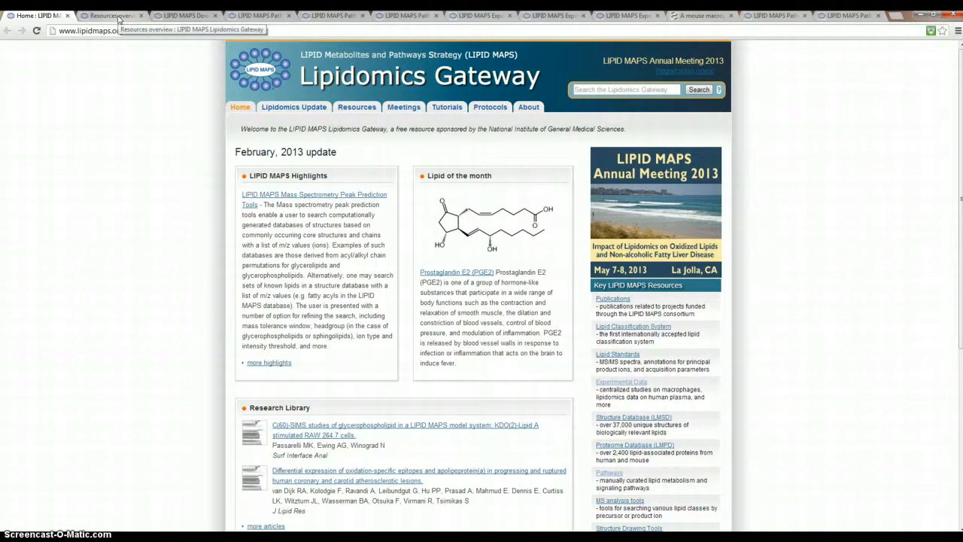
# - Look over the LIPID MAPS resources overview and the Pathway Editor entry on the downloads page
pyautogui.click(118, 18)
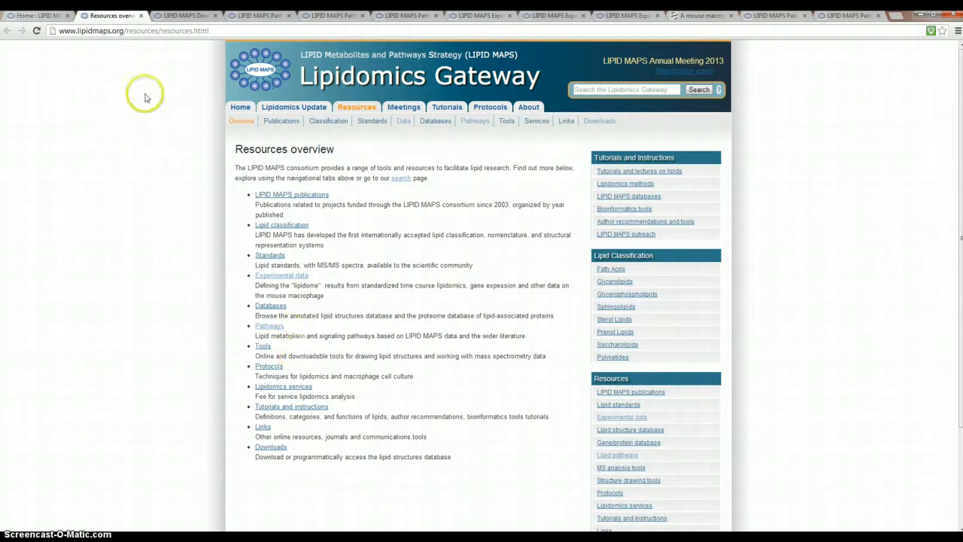
pyautogui.click(182, 17)
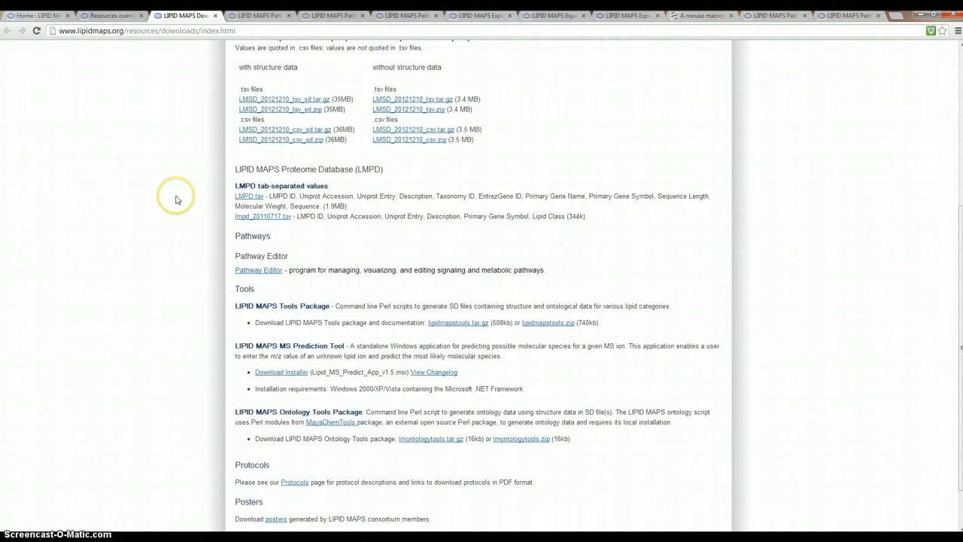
pyautogui.click(258, 273)
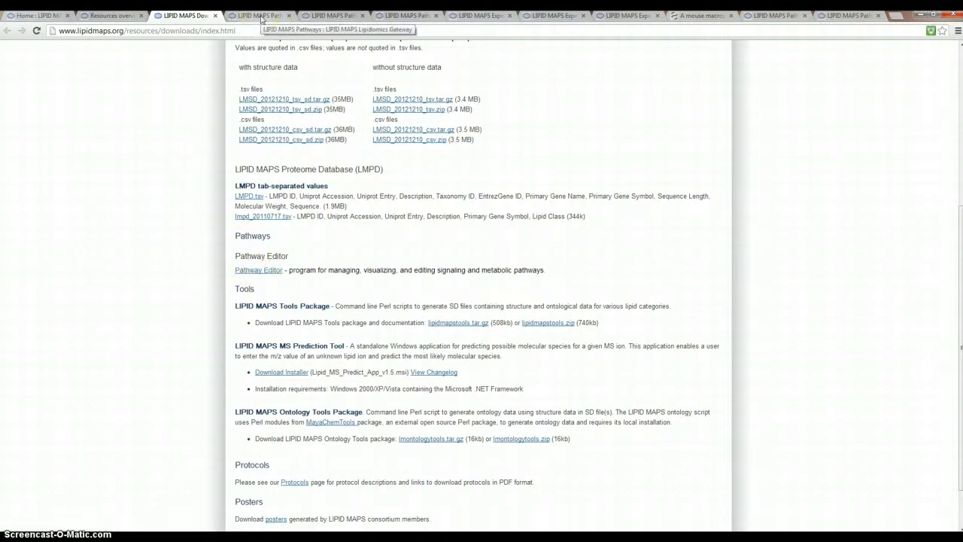
# - View the Pathways page and the list of lipid pathways available for tabular display
pyautogui.click(260, 16)
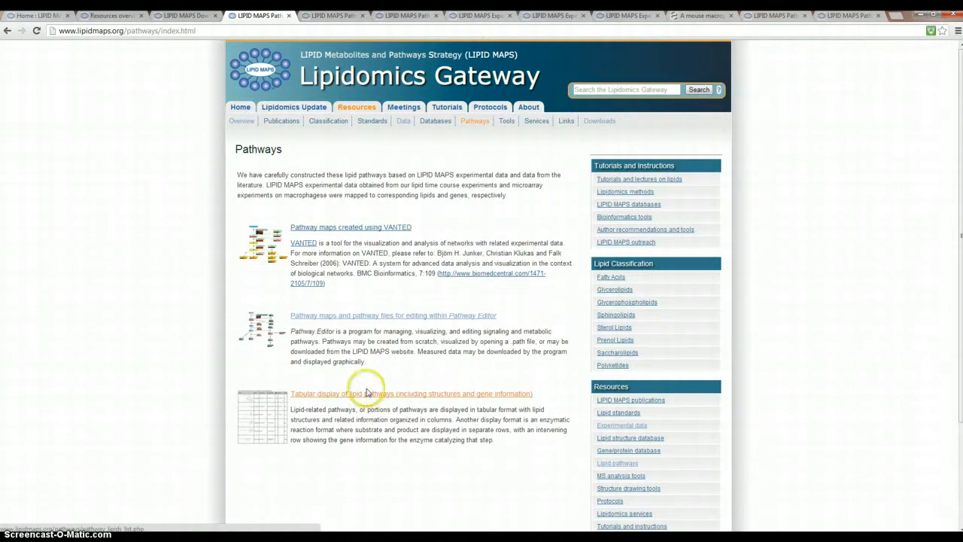
pyautogui.click(336, 16)
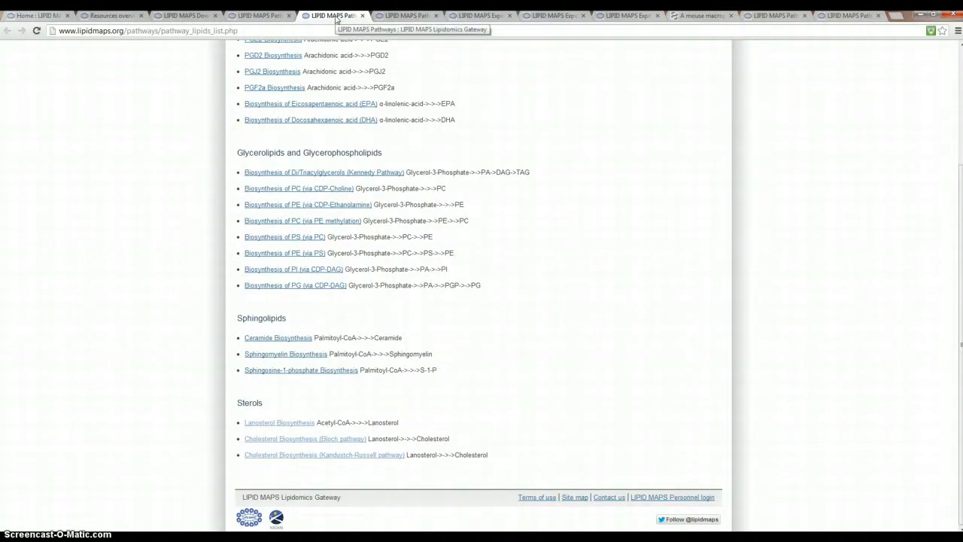
pyautogui.click(258, 16)
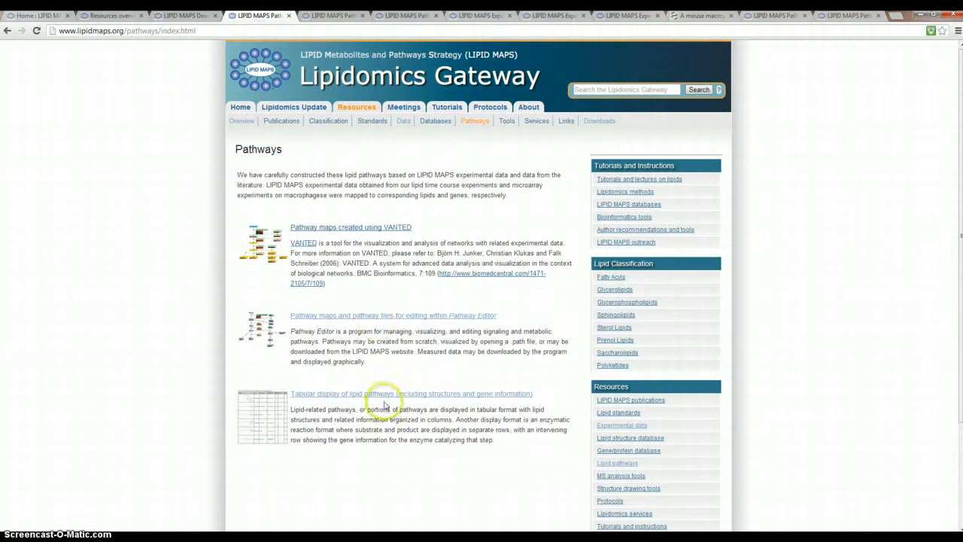
pyautogui.click(337, 16)
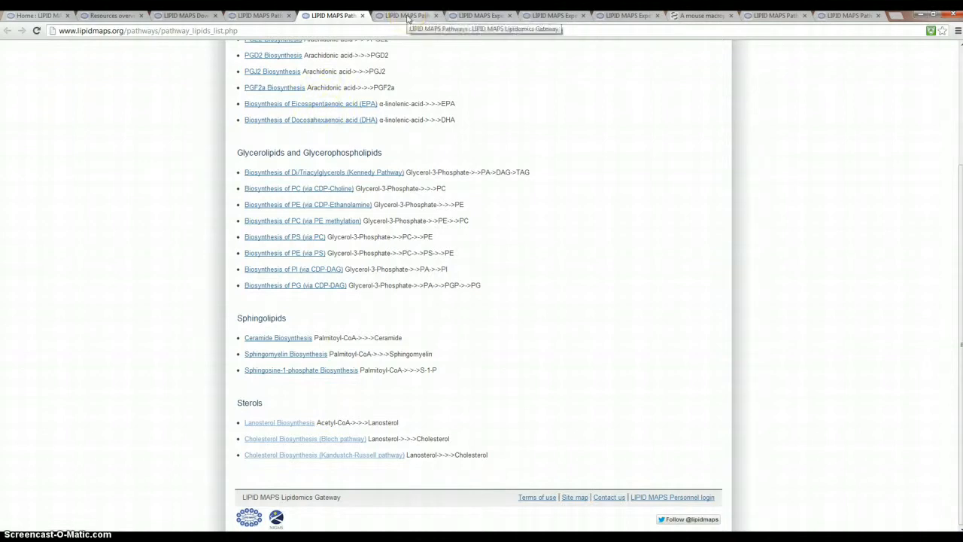
# - View the lipid structure table for Cholesterol Biosynthesis (Bloch) and advance it to the second reaction step
pyautogui.click(408, 15)
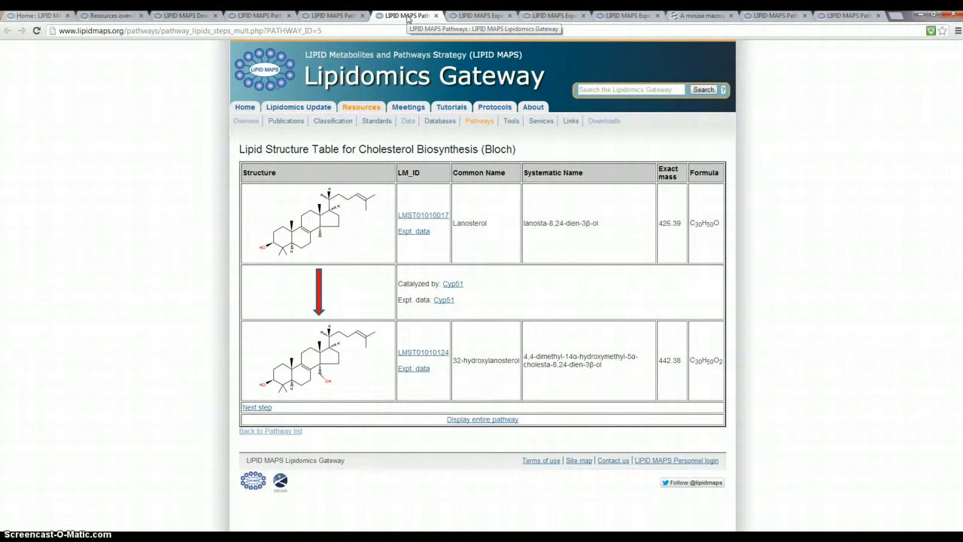
pyautogui.click(323, 15)
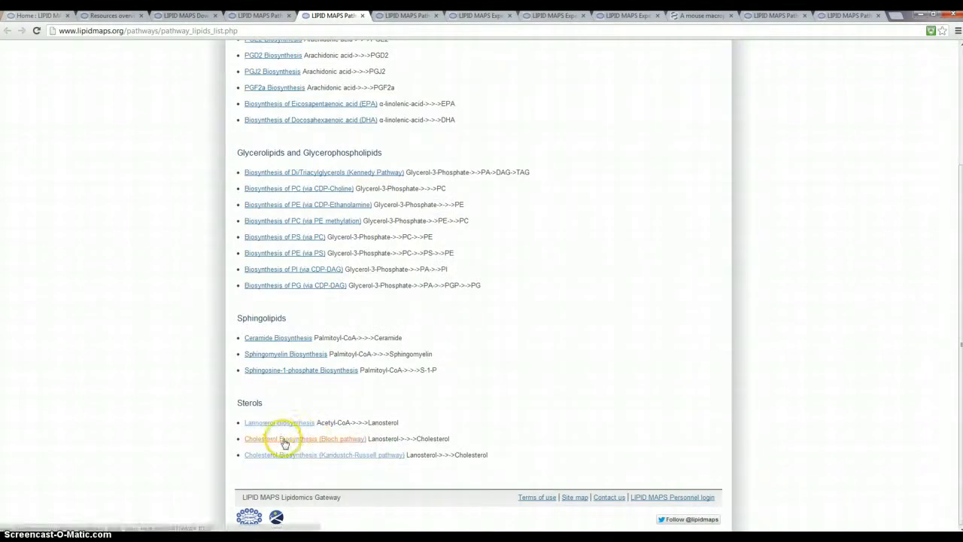
pyautogui.click(404, 16)
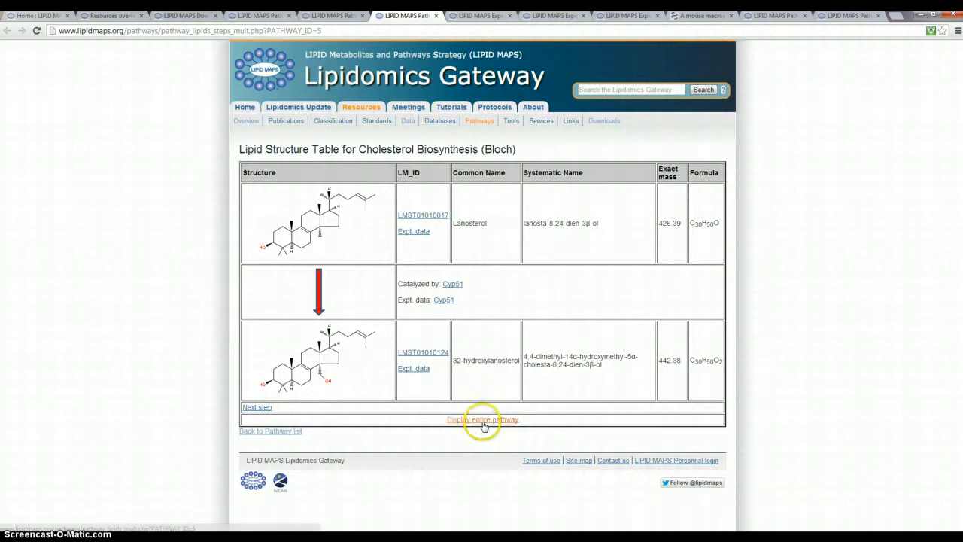
pyautogui.click(255, 408)
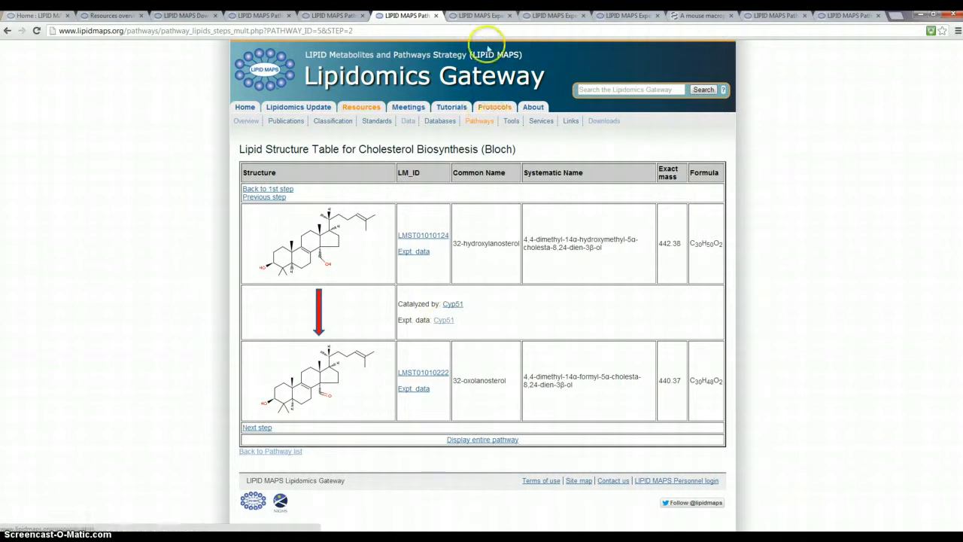
# - Examine the Cyp51 microarray fold-change ratios across all macrophage treatment experiments
pyautogui.click(480, 16)
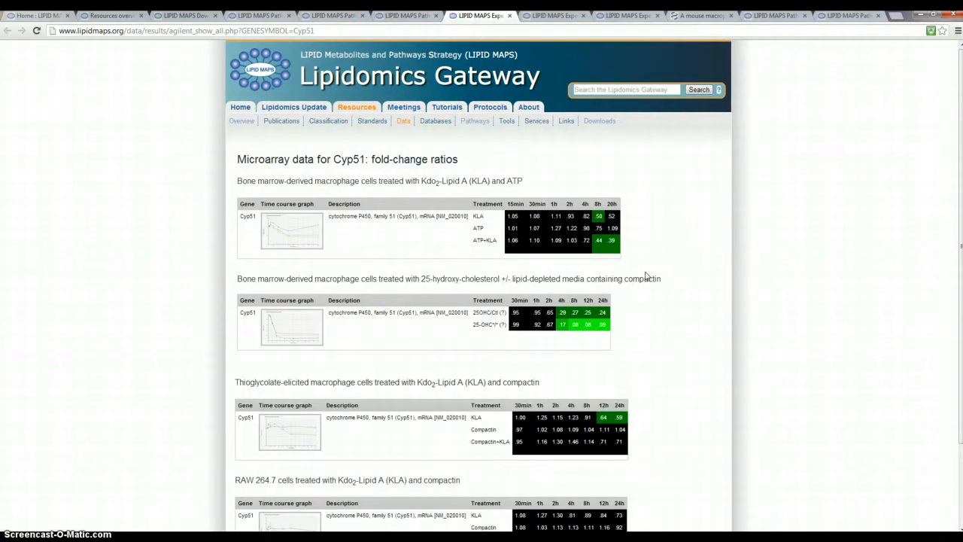
pyautogui.scroll(-3, 647, 256)
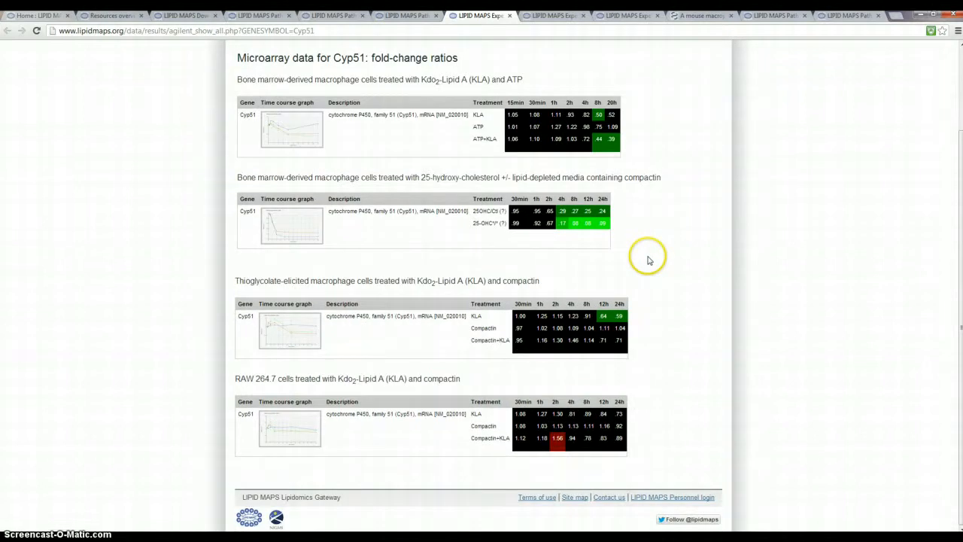
pyautogui.scroll(3, 670, 328)
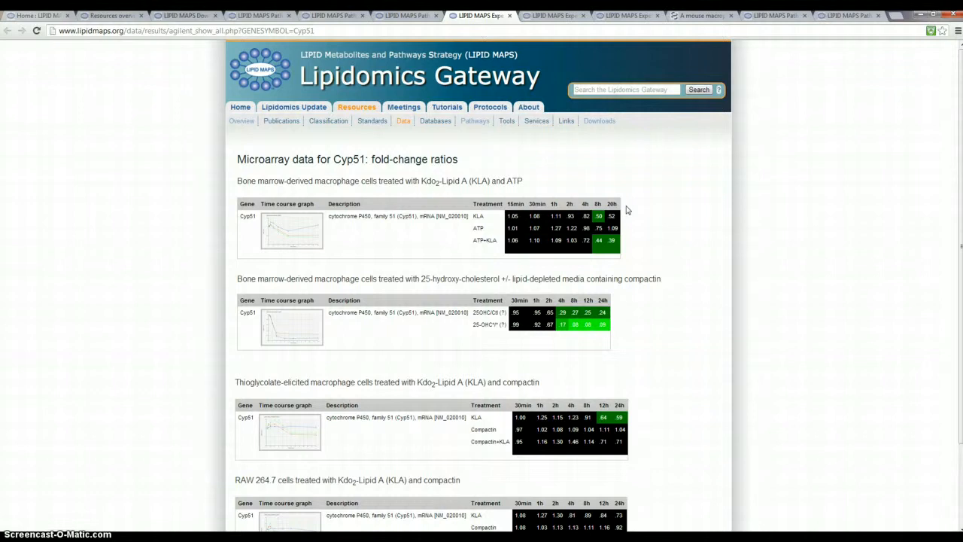
# - View the experimental data page, the RAW 264.7 Kdo2-Lipid A study, and the sterol pathway figure in its PubMed article
pyautogui.click(551, 19)
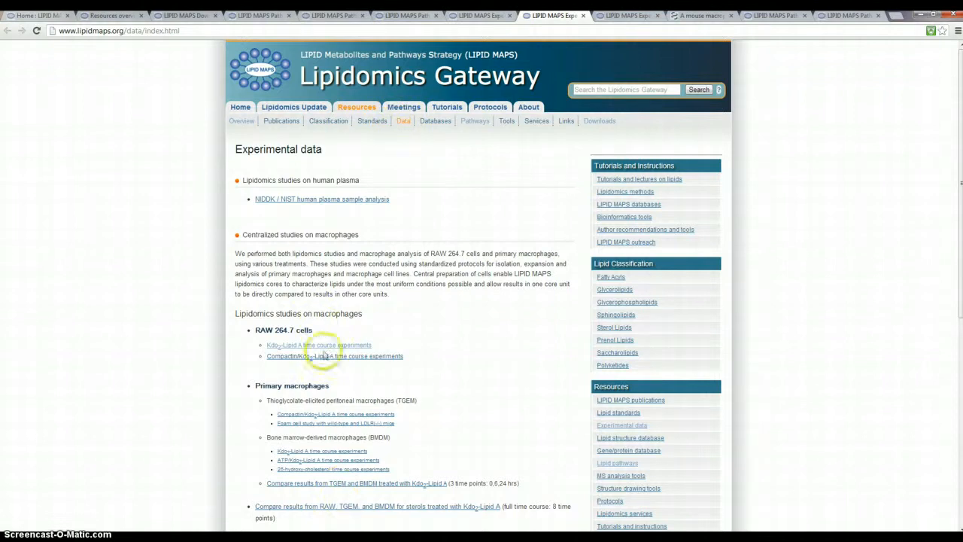
pyautogui.click(629, 16)
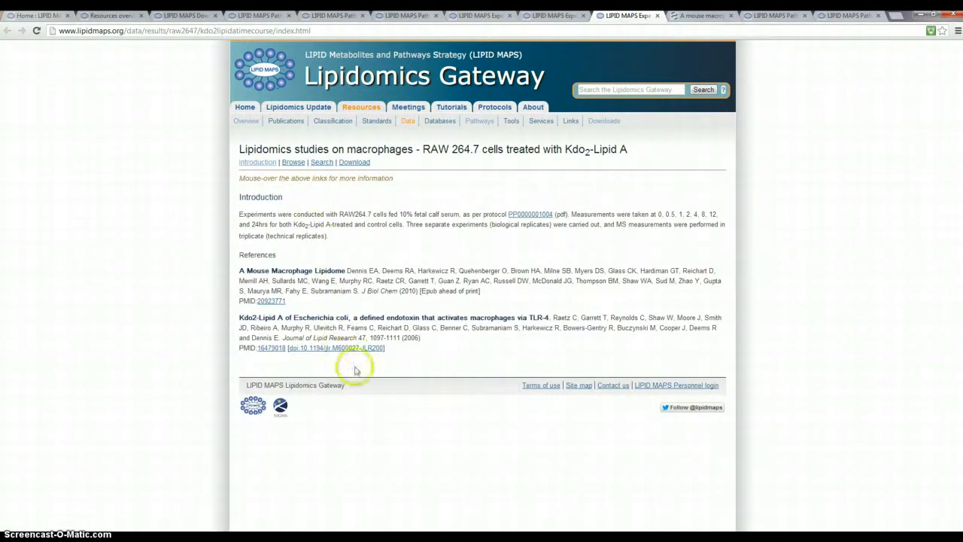
pyautogui.click(703, 16)
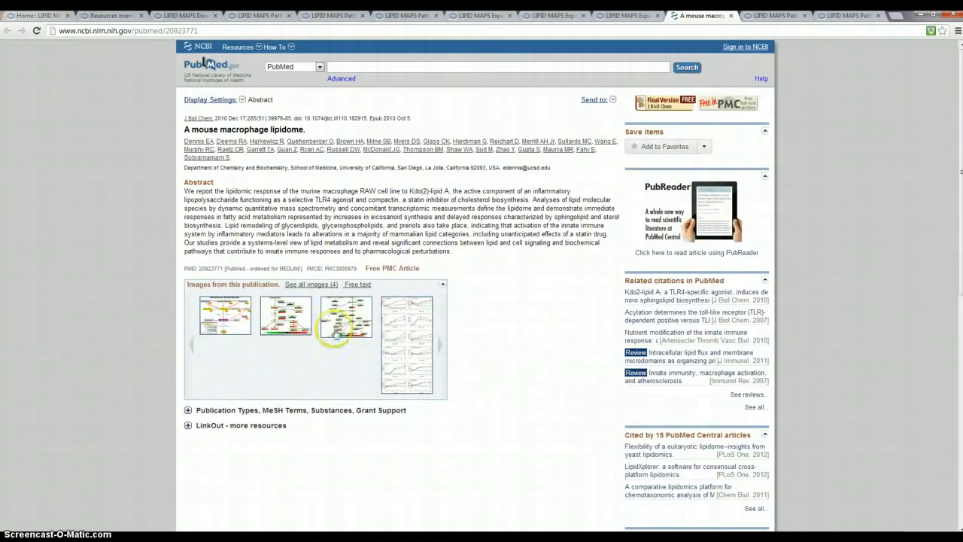
pyautogui.moveTo(338, 331)
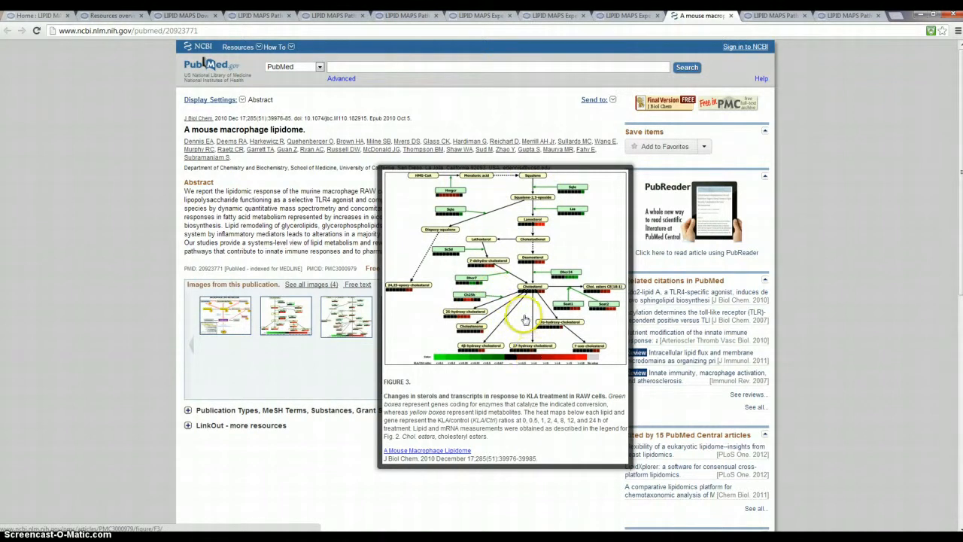
# - Review the Pathway Editor page from its introduction and download link to the sterol lipid files and system requirements
pyautogui.click(775, 16)
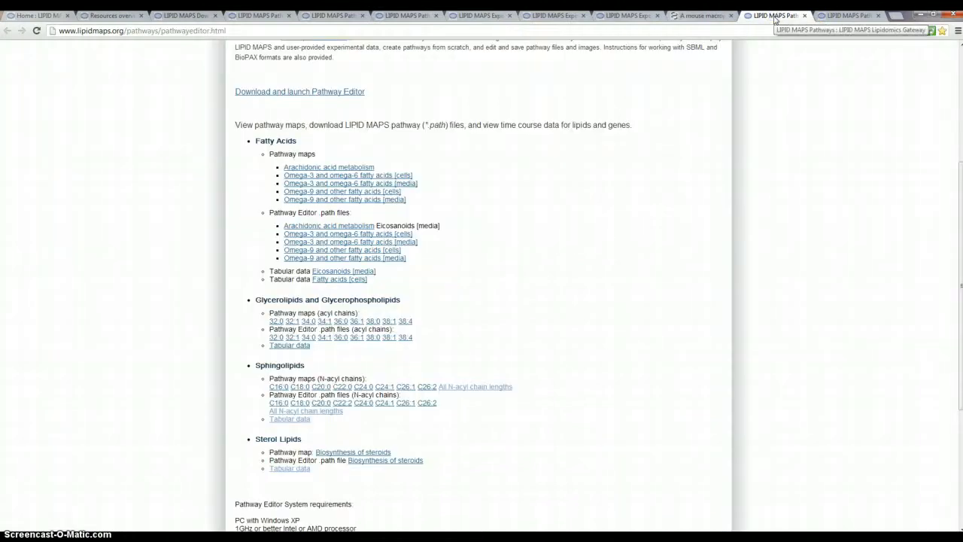
pyautogui.scroll(3, 606, 251)
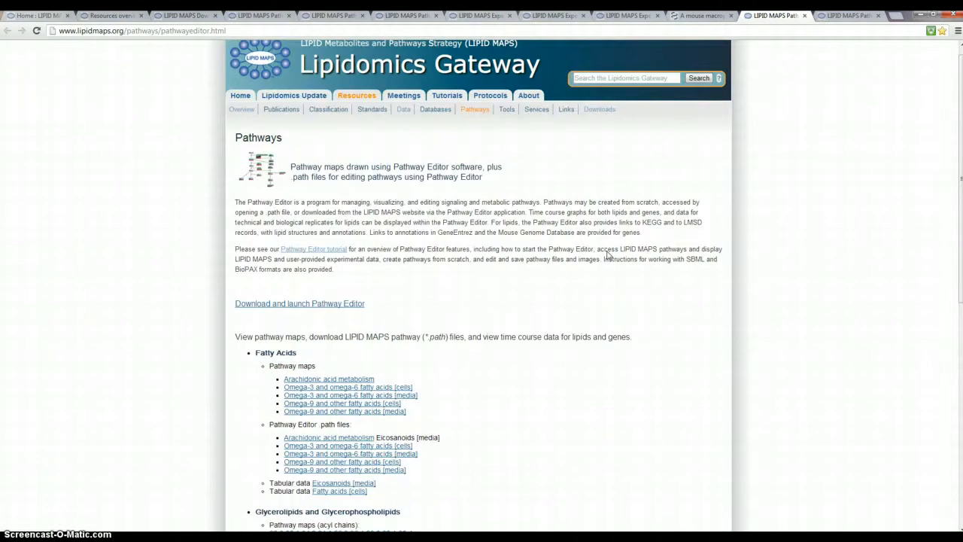
pyautogui.scroll(1, 607, 255)
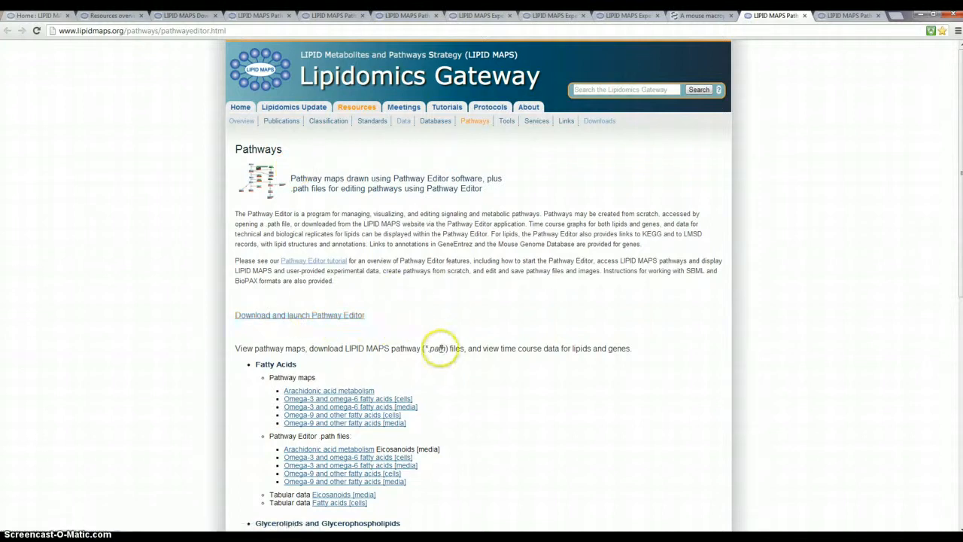
pyautogui.scroll(-1, 441, 348)
pyautogui.scroll(-3, 440, 353)
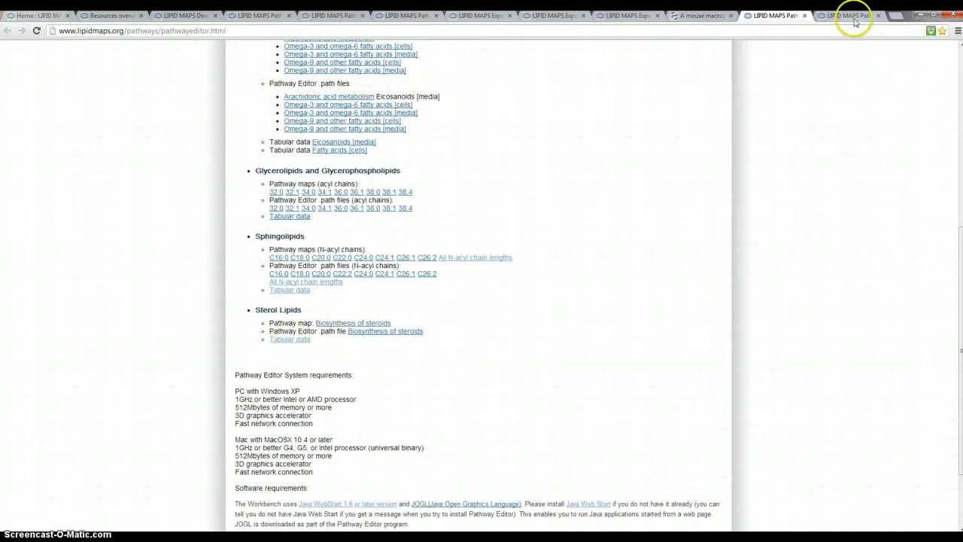
# - Compare the gene and lipid heatmaps of the Kdo time course data for the sterol category
pyautogui.click(852, 16)
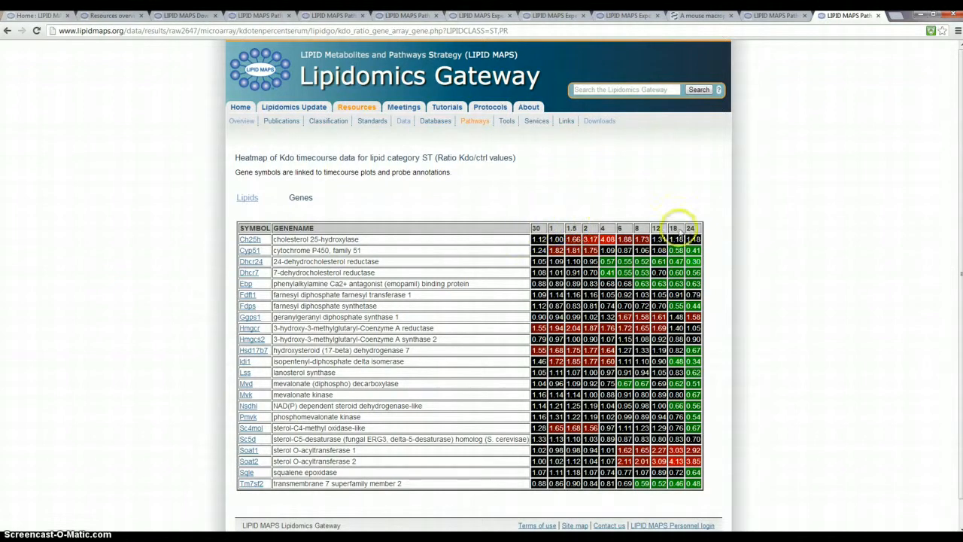
pyautogui.click(240, 200)
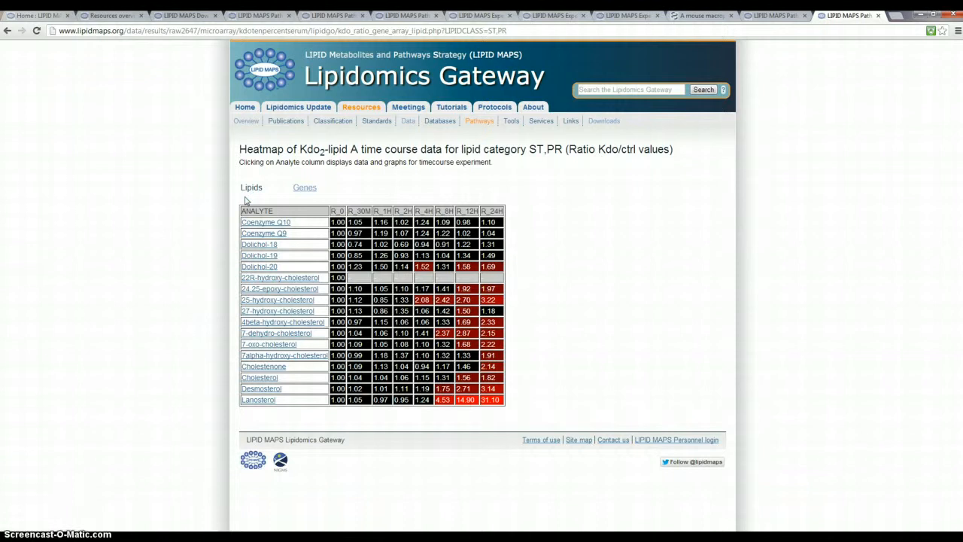
pyautogui.click(304, 190)
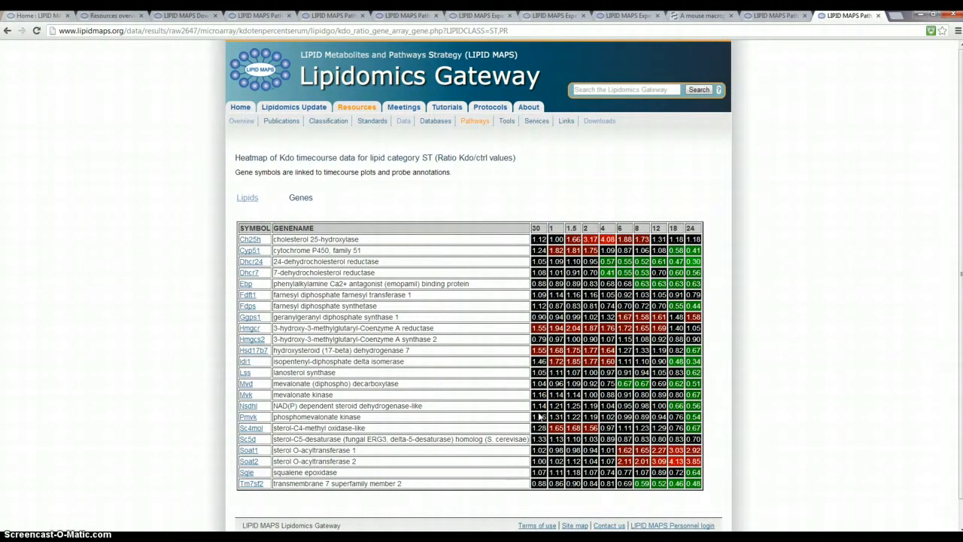
# - Switch to the Pathway editor application and maximize its window
pyautogui.moveTo(261, 540)
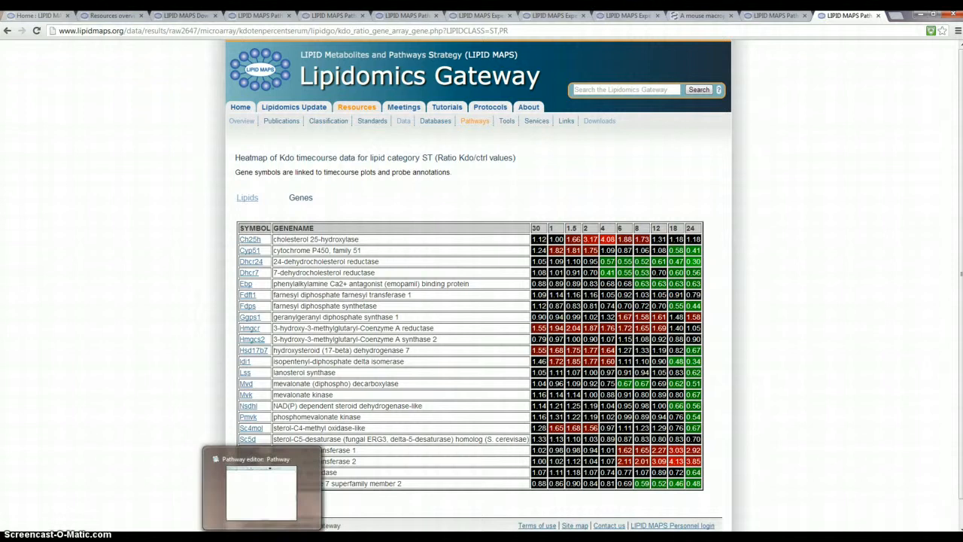
pyautogui.click(261, 540)
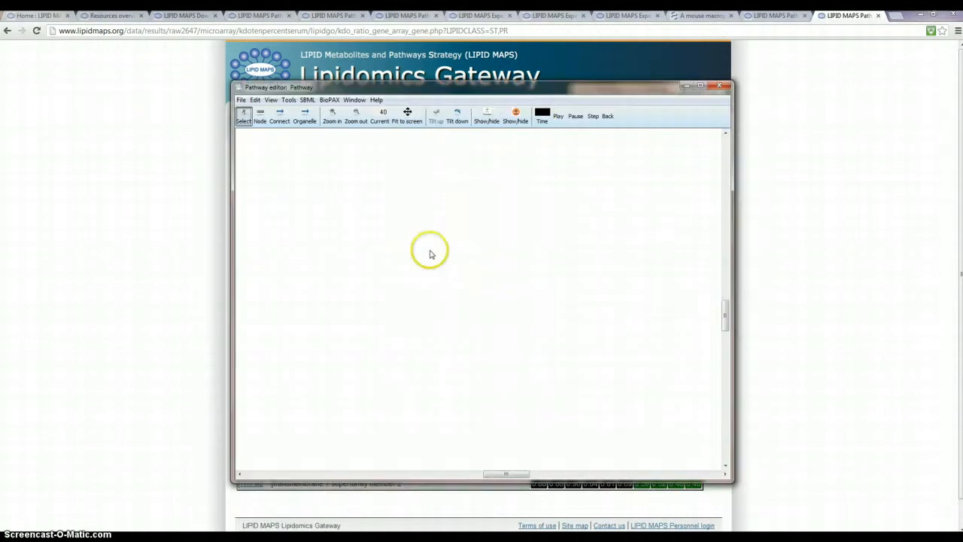
pyautogui.click(701, 88)
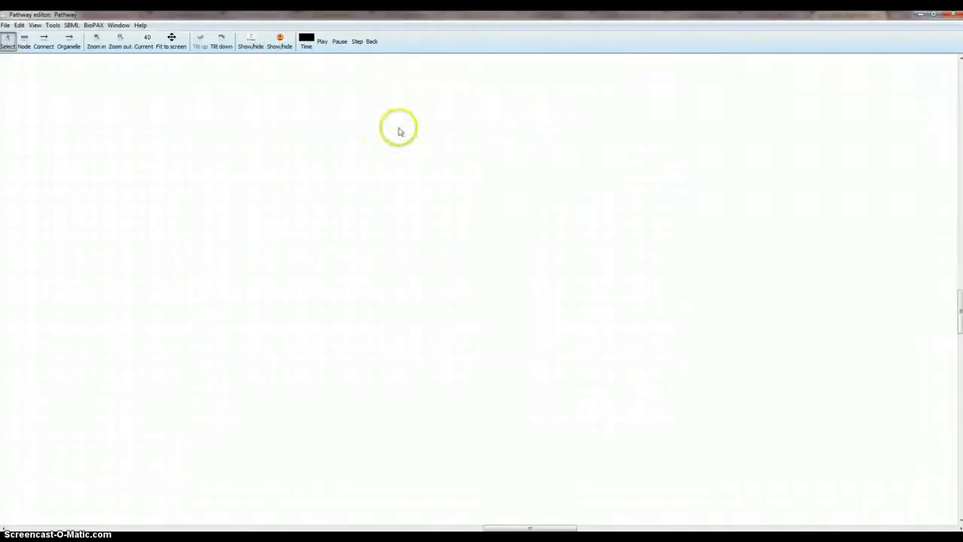
# - Open the expanded sterol pathway with both Bloch and Kandustch-Russell pathways from the LIPID MAPS pathway database, with its experiments
pyautogui.click(5, 26)
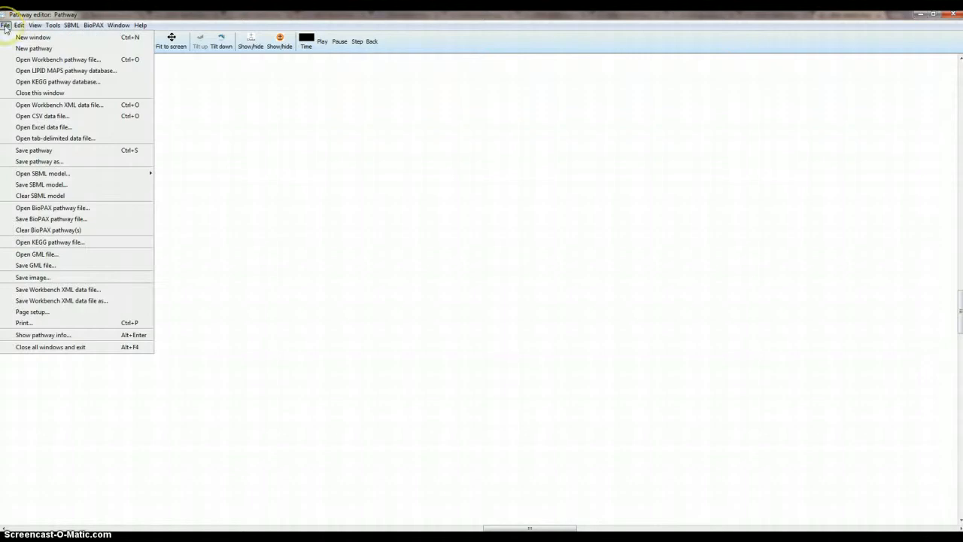
pyautogui.click(35, 72)
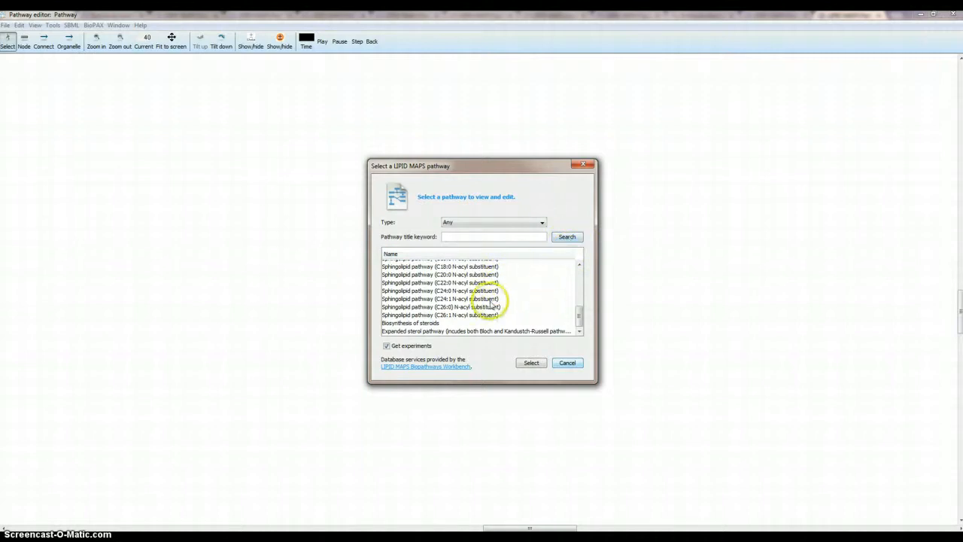
pyautogui.moveTo(580, 316)
pyautogui.mouseDown()
pyautogui.moveTo(574, 269)
pyautogui.moveTo(580, 325)
pyautogui.mouseUp()
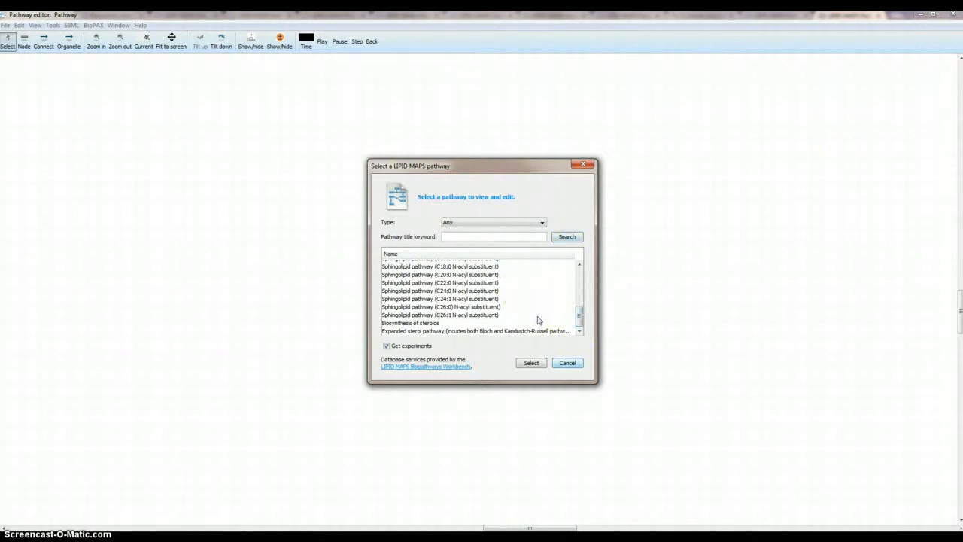
pyautogui.click(474, 332)
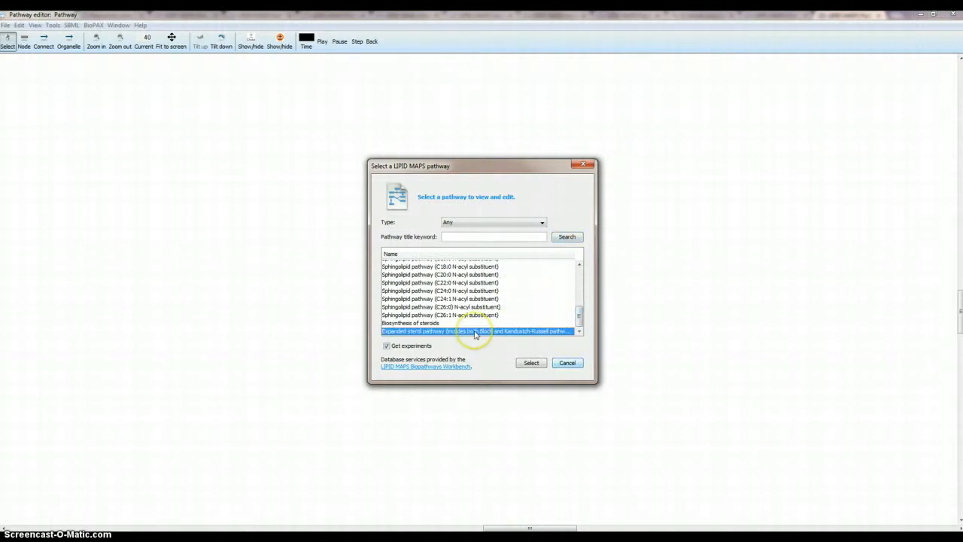
pyautogui.click(530, 363)
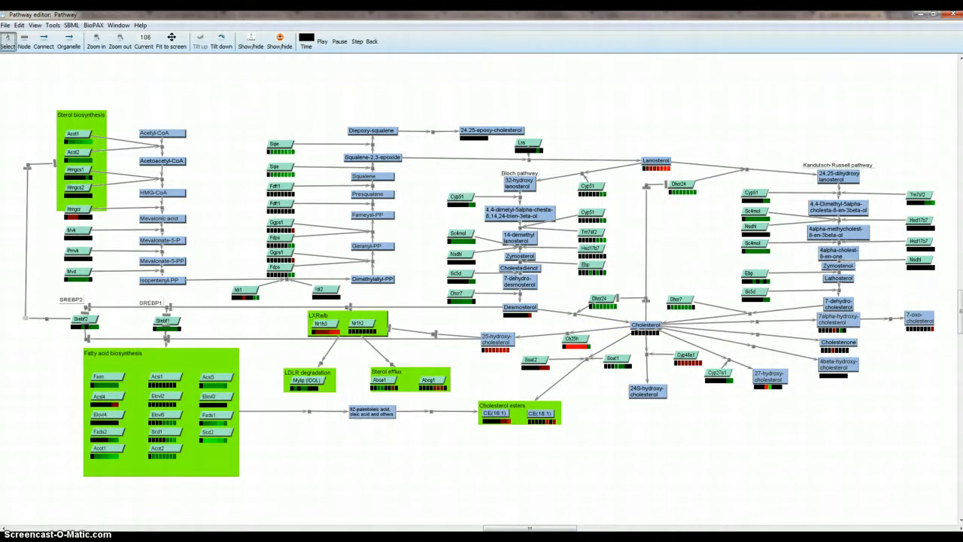
# - Switch to the sphingolipids presentation in PowerPoint and show the Control vs Control slide full screen
pyautogui.click(301, 539)
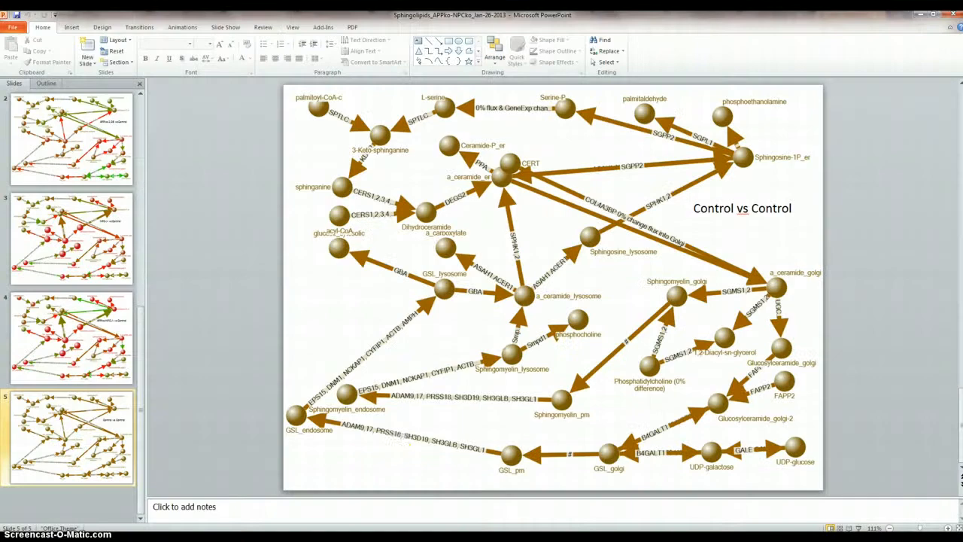
pyautogui.click(861, 528)
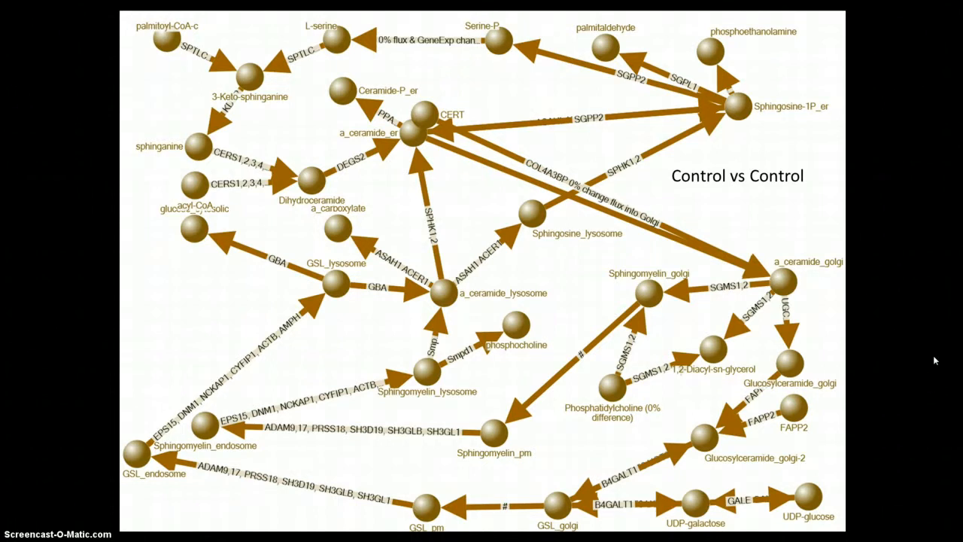
# - End the full-screen slide show and switch from PowerPoint back to the sterol pathway in Pathway editor
pyautogui.press('Escape')
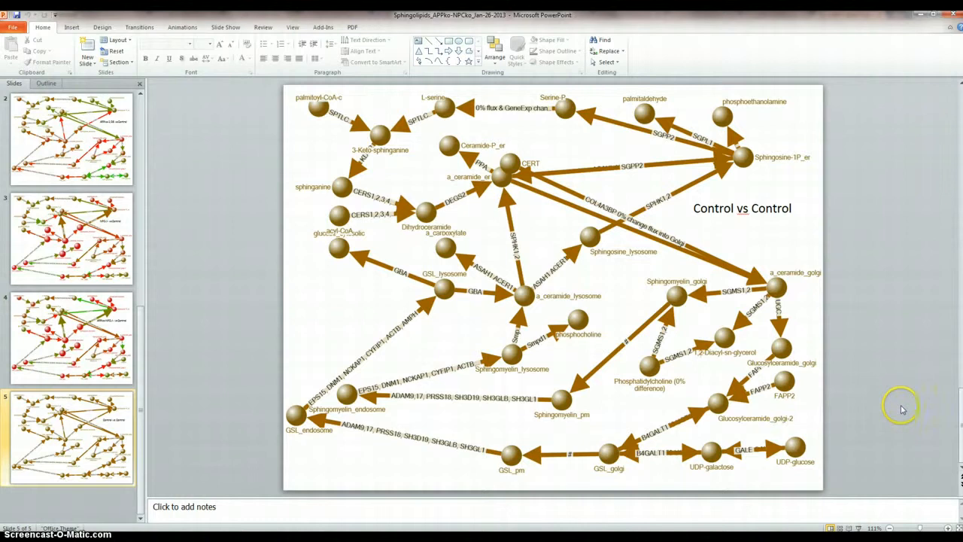
pyautogui.click(920, 14)
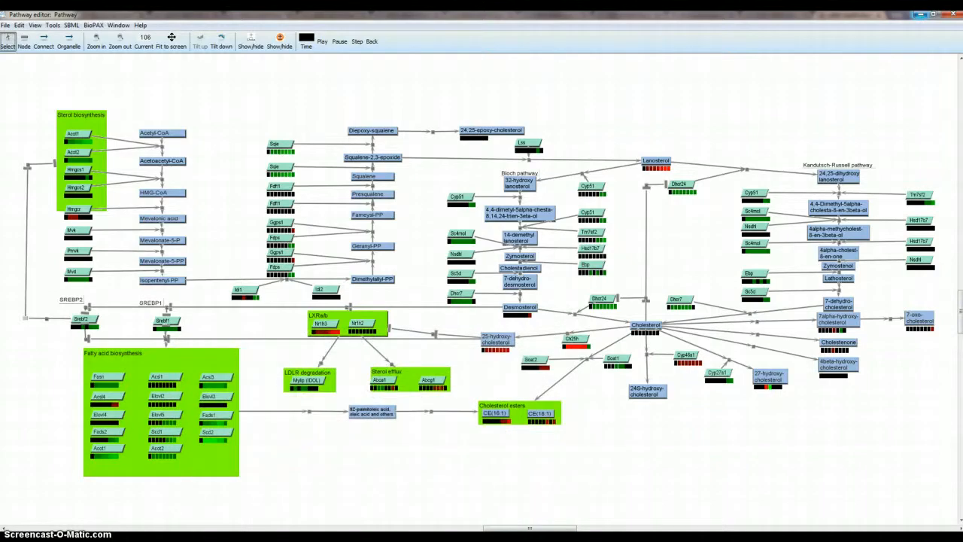
pyautogui.moveTo(119, 540)
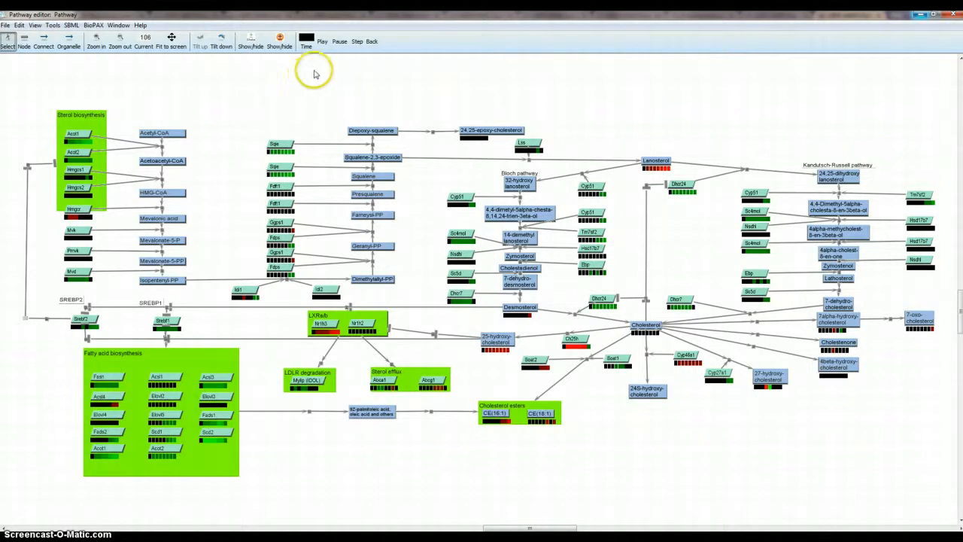
# - Review the basic and heat map ratio settings for the pathway's time course data display
pyautogui.click(35, 25)
pyautogui.click(51, 26)
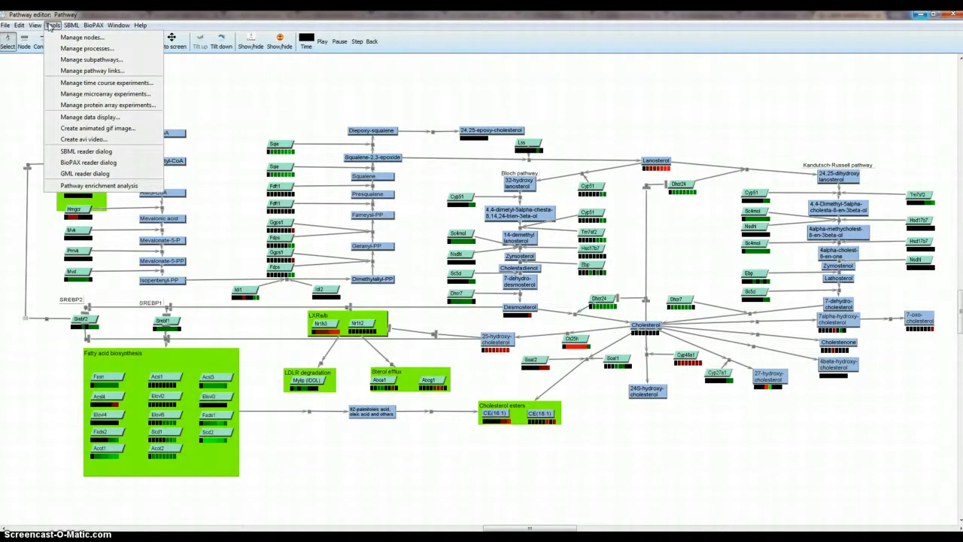
pyautogui.click(86, 118)
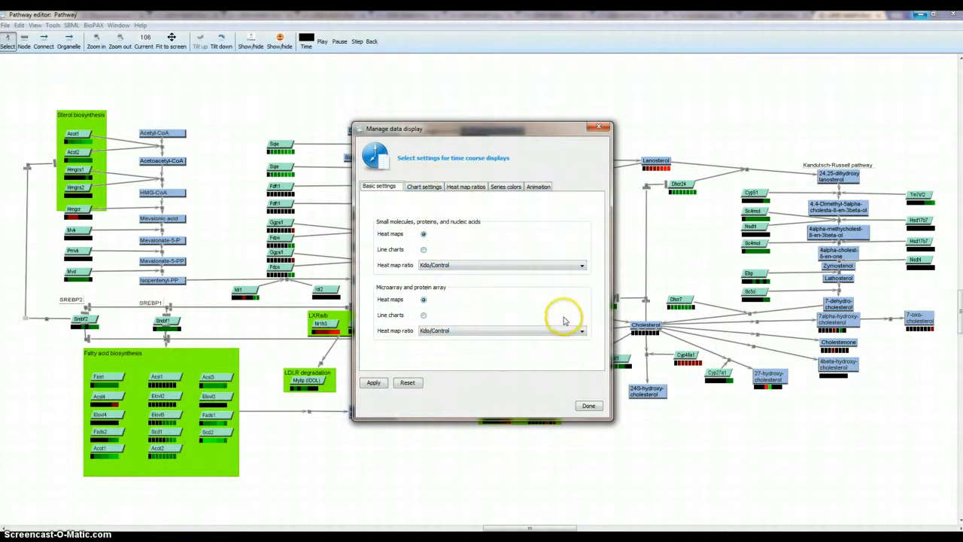
pyautogui.click(466, 187)
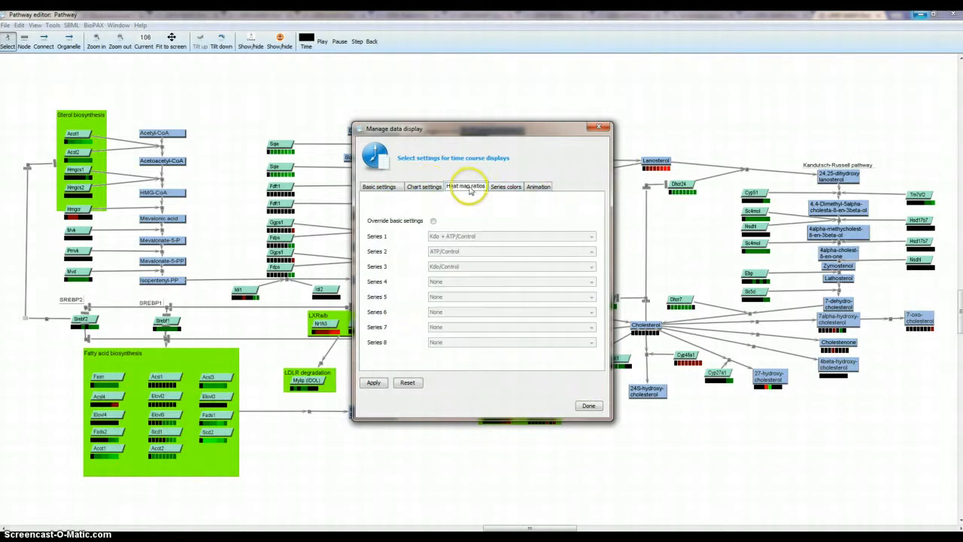
pyautogui.click(594, 407)
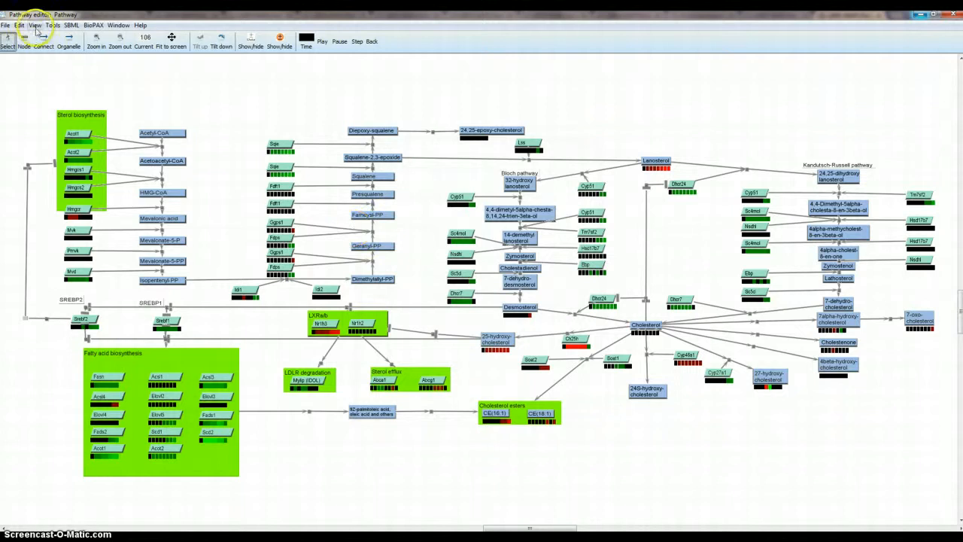
# - Examine the red and green ranges defined for the heat map colors
pyautogui.click(35, 26)
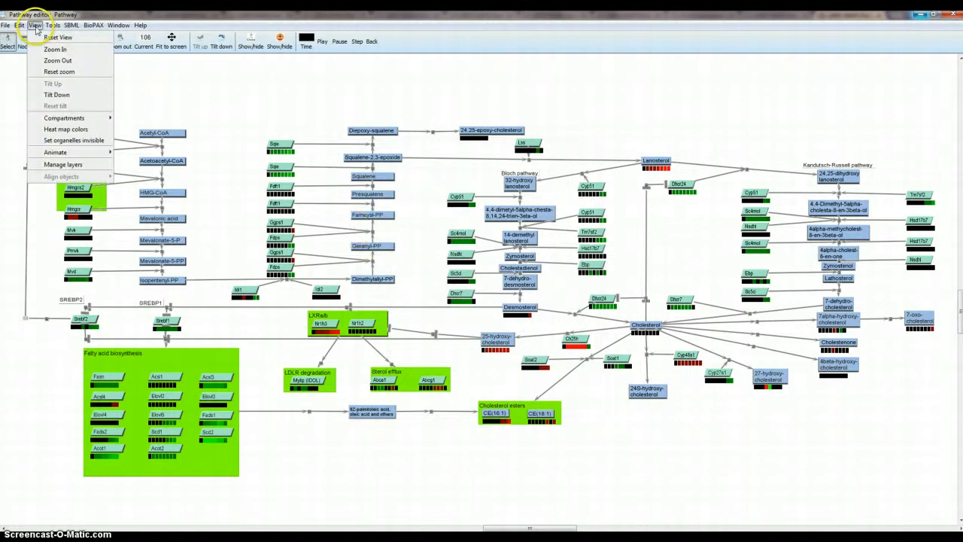
pyautogui.click(66, 128)
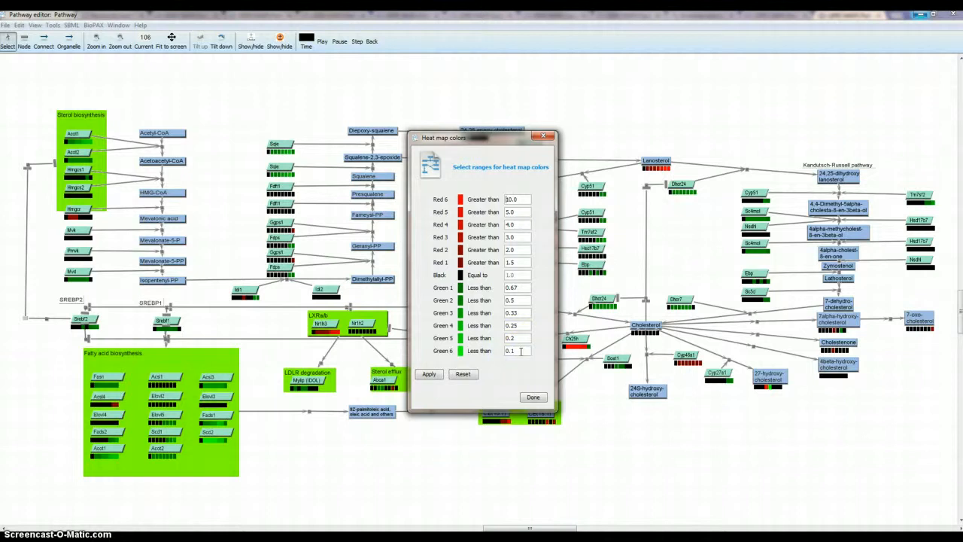
pyautogui.click(523, 350)
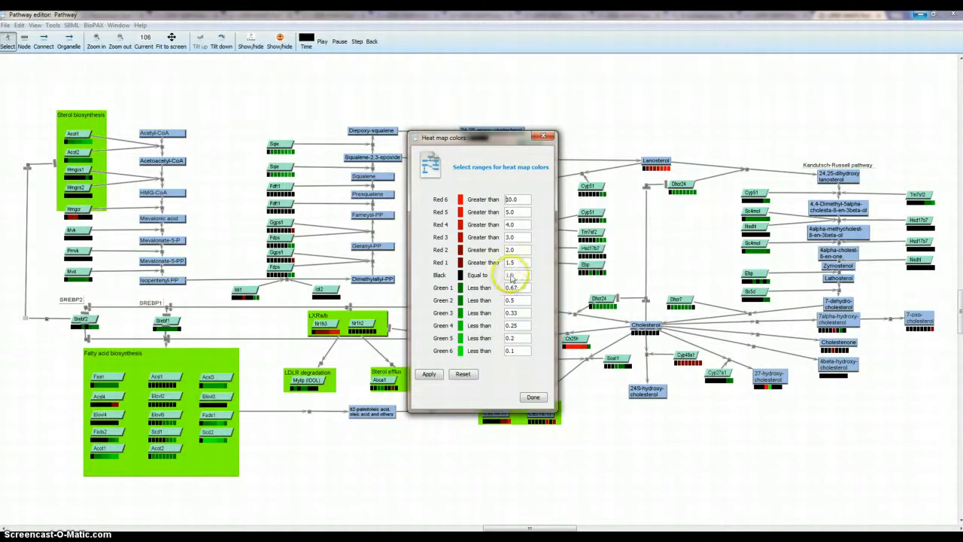
pyautogui.click(533, 395)
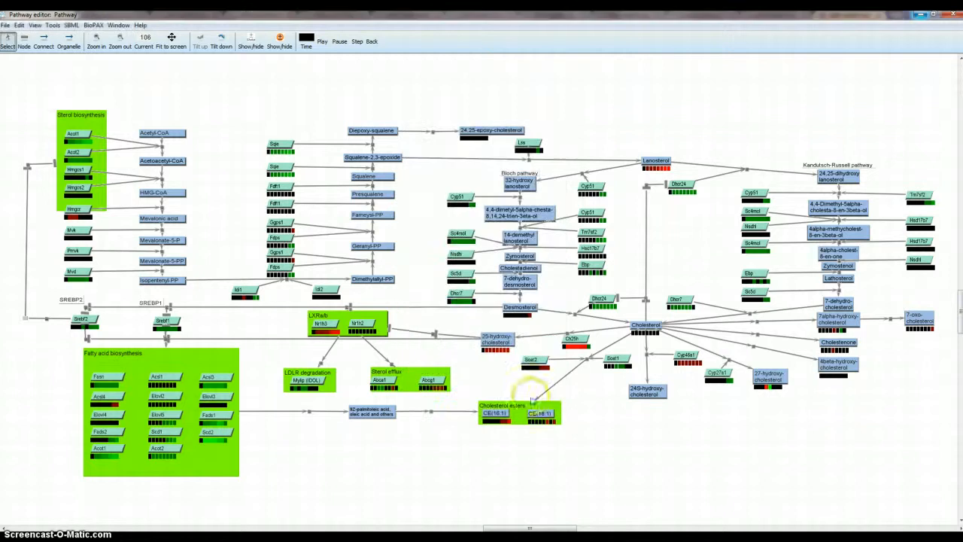
# - Play the time course animation on the sterol pathway, pause it and step forward to time 12.0
pyautogui.click(324, 43)
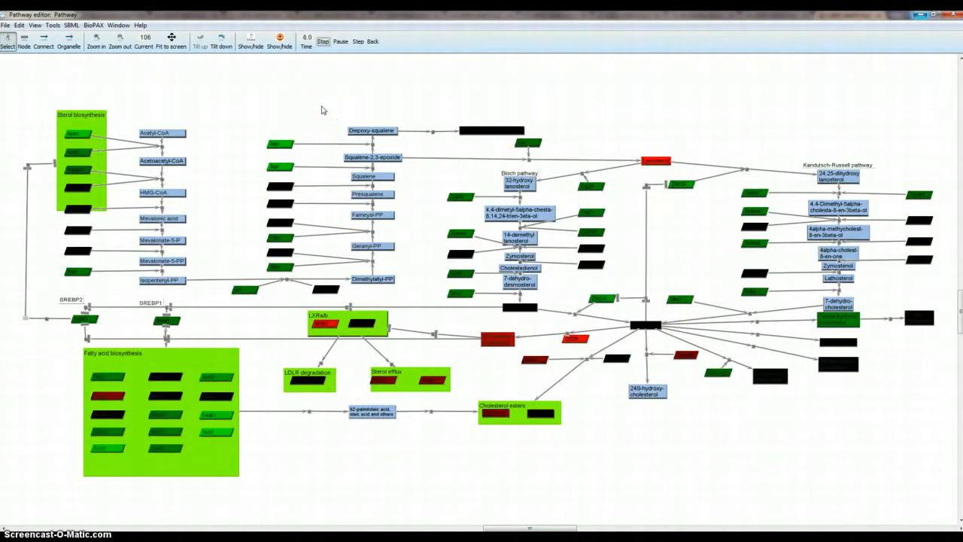
pyautogui.click(310, 44)
pyautogui.click(342, 42)
pyautogui.click(361, 41)
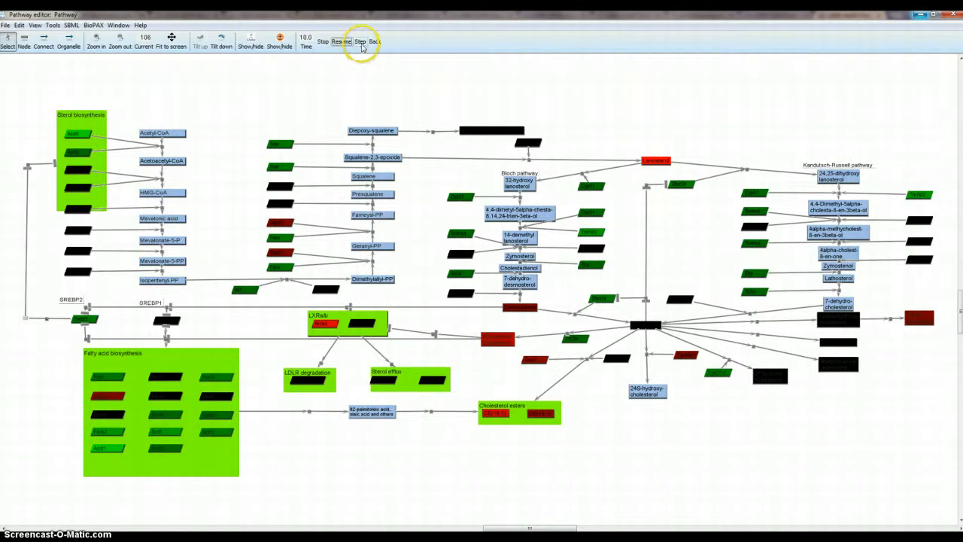
pyautogui.click(360, 42)
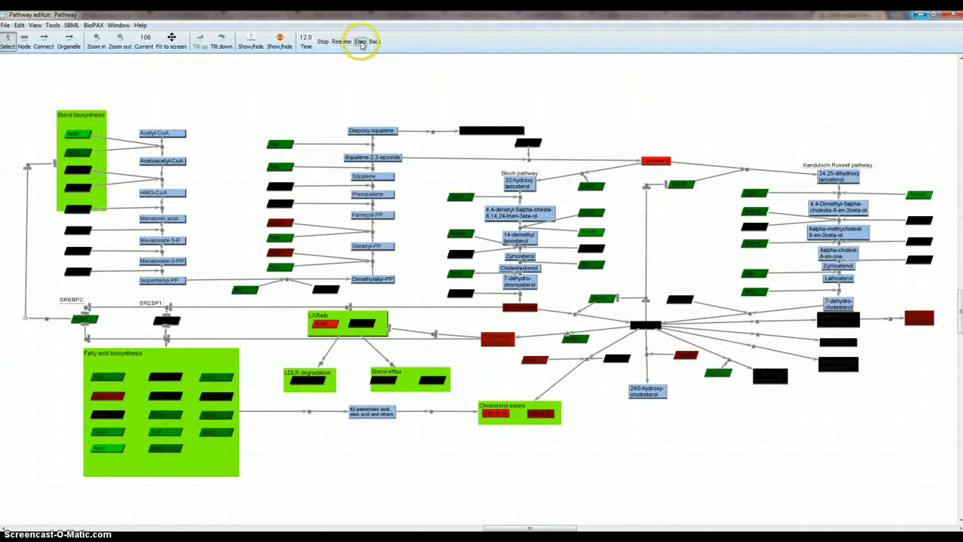
# - Tilt the sterol pathway down in several increments, then back up to a slight tilt
pyautogui.click(35, 25)
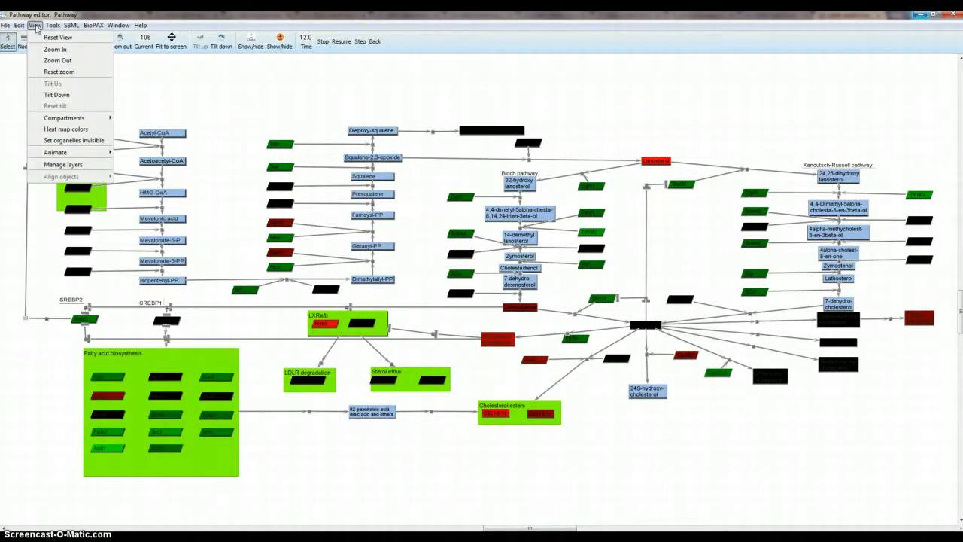
pyautogui.click(51, 96)
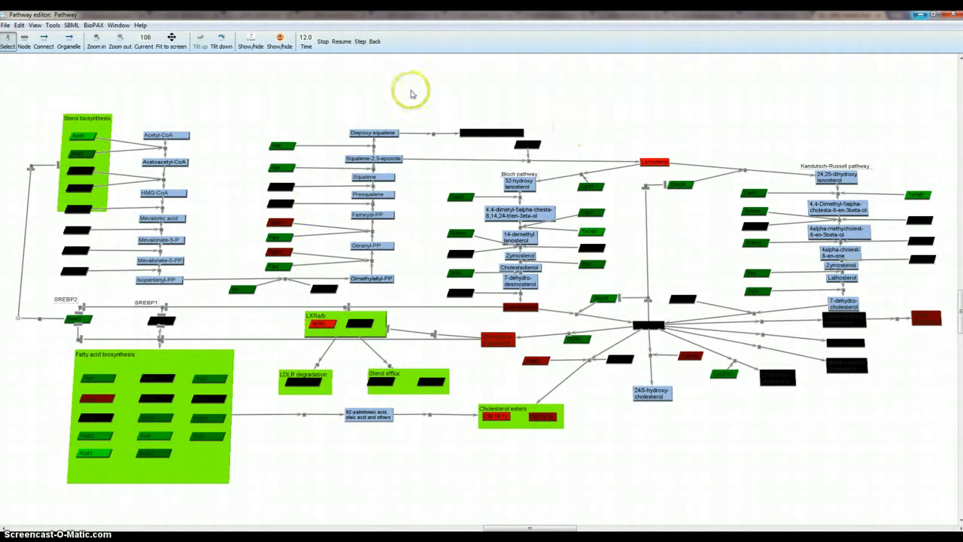
pyautogui.click(223, 39)
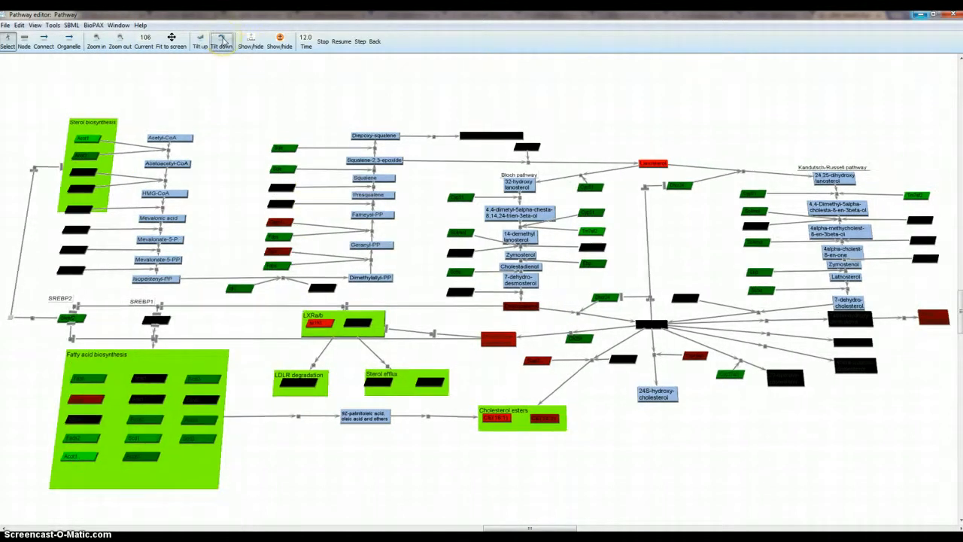
pyautogui.click(223, 40)
pyautogui.click(223, 40)
pyautogui.click(222, 40)
pyautogui.click(222, 40)
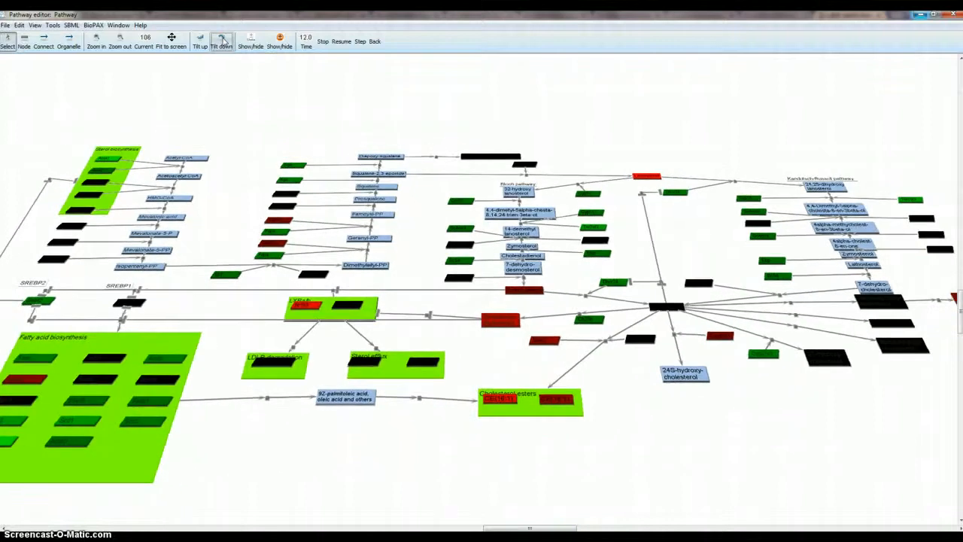
pyautogui.click(222, 40)
pyautogui.click(203, 42)
pyautogui.click(200, 41)
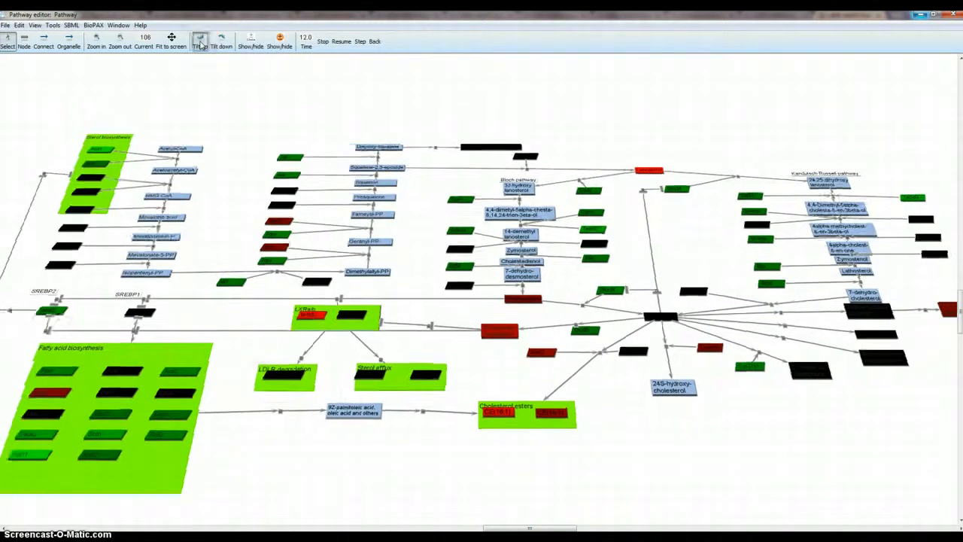
pyautogui.click(200, 44)
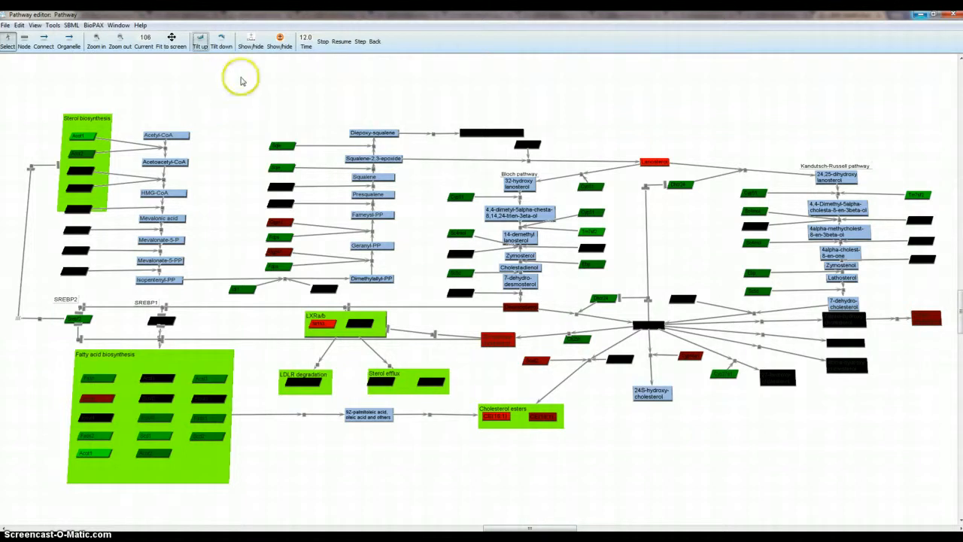
pyautogui.click(71, 26)
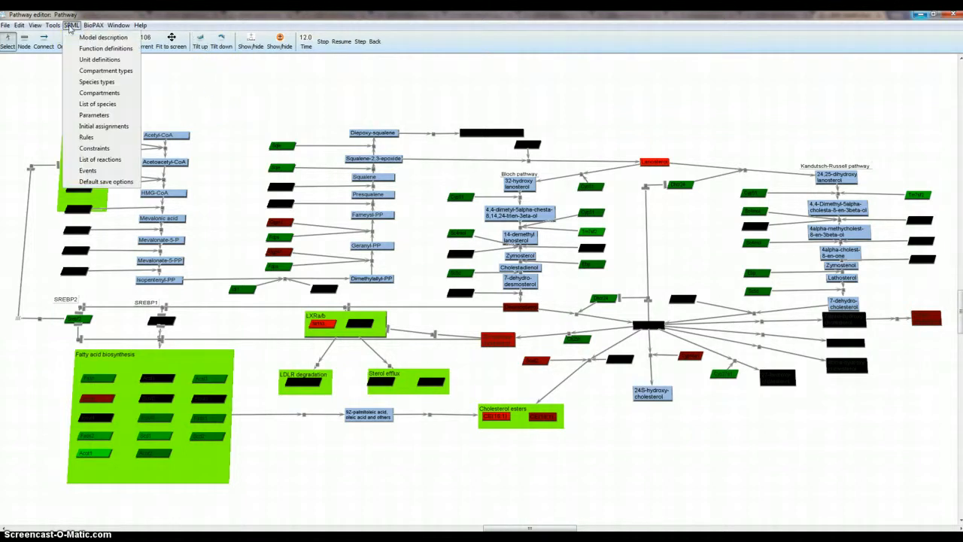
pyautogui.click(51, 25)
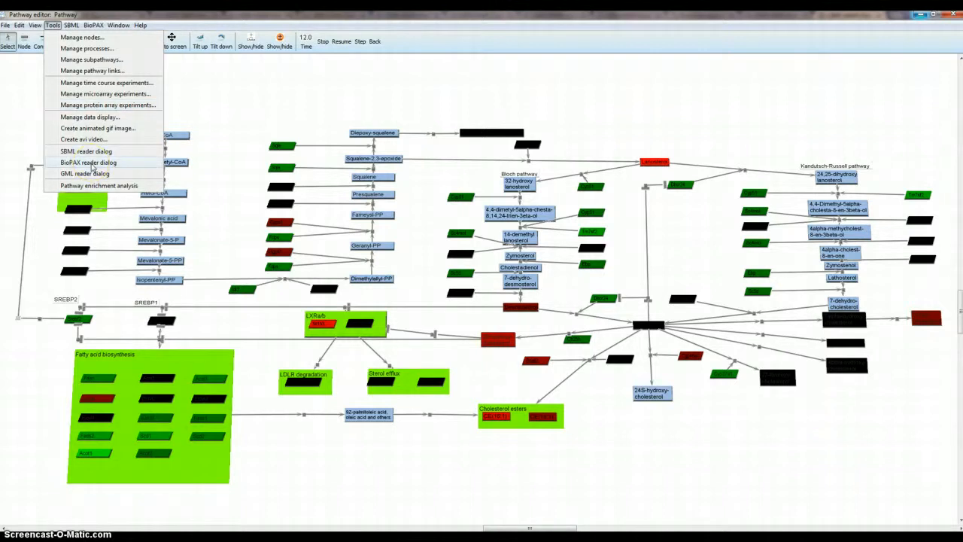
pyautogui.click(91, 158)
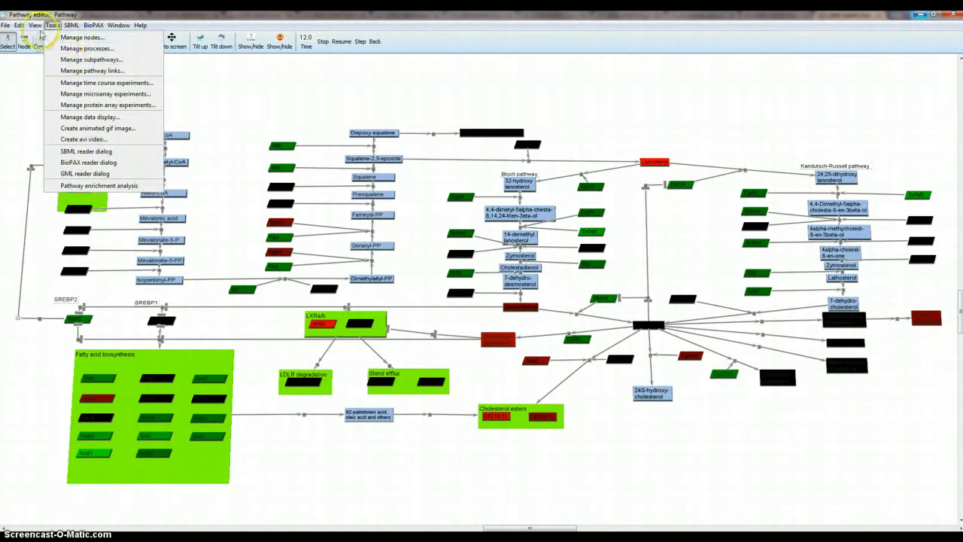
pyautogui.moveTo(20, 25)
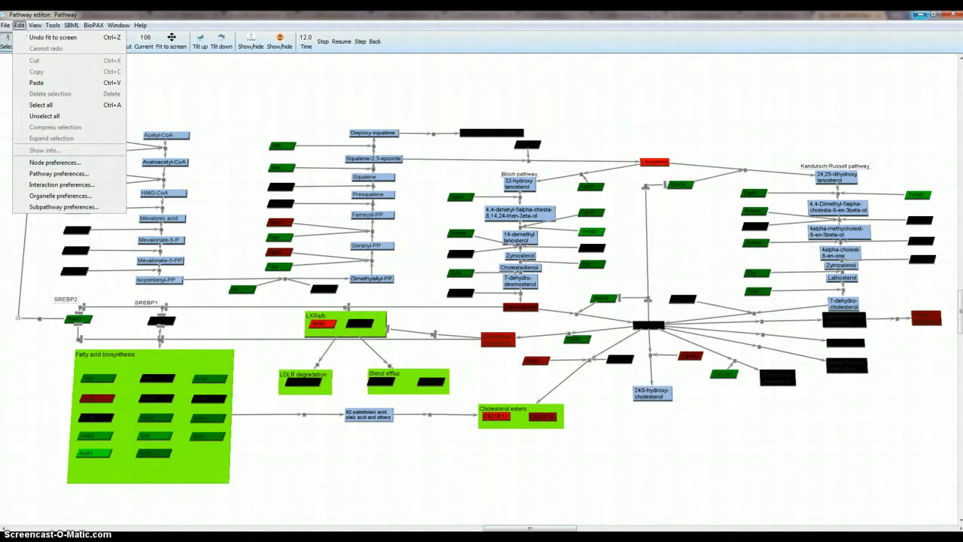
# - Switch back to the sphingolipids presentation in PowerPoint and start the slide show from the Control vs Control slide
pyautogui.moveTo(116, 537)
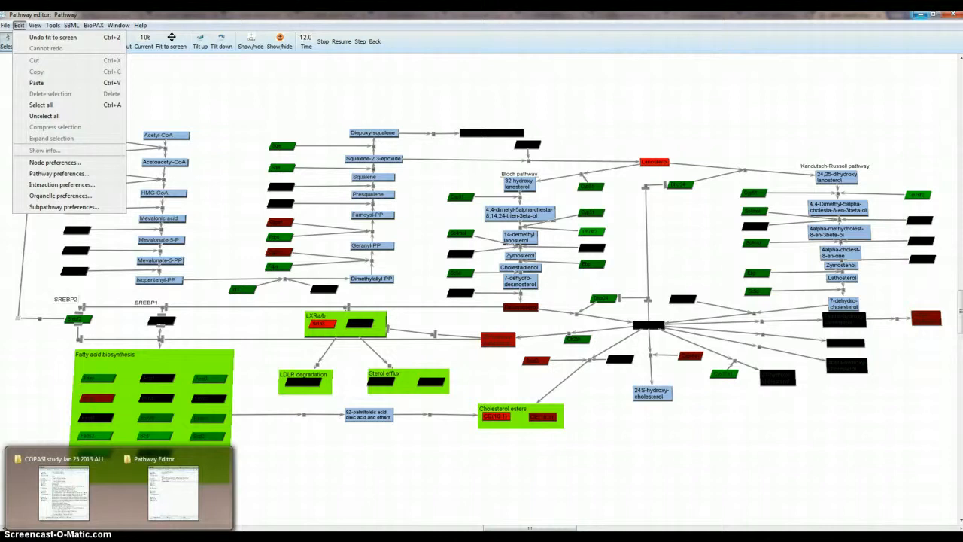
pyautogui.click(279, 489)
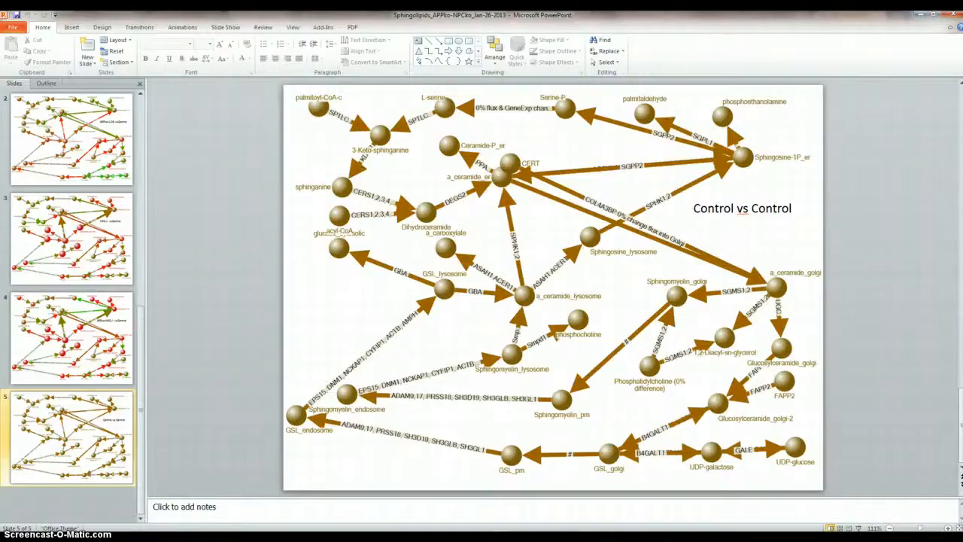
pyautogui.click(860, 529)
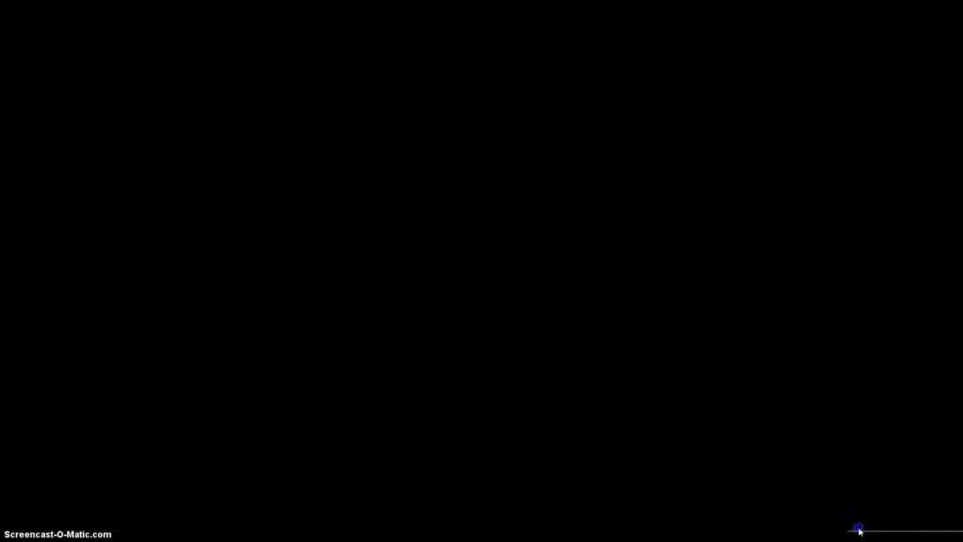
# - Compare the Control vs Control, APPko-1/26, NPC-/- and APPko-NPC-/- sphingolipid slides, ending on APPko-1/26 vs Control
pyautogui.click(887, 262)
pyautogui.press('Left')
pyautogui.press('Left')
pyautogui.press('Left')
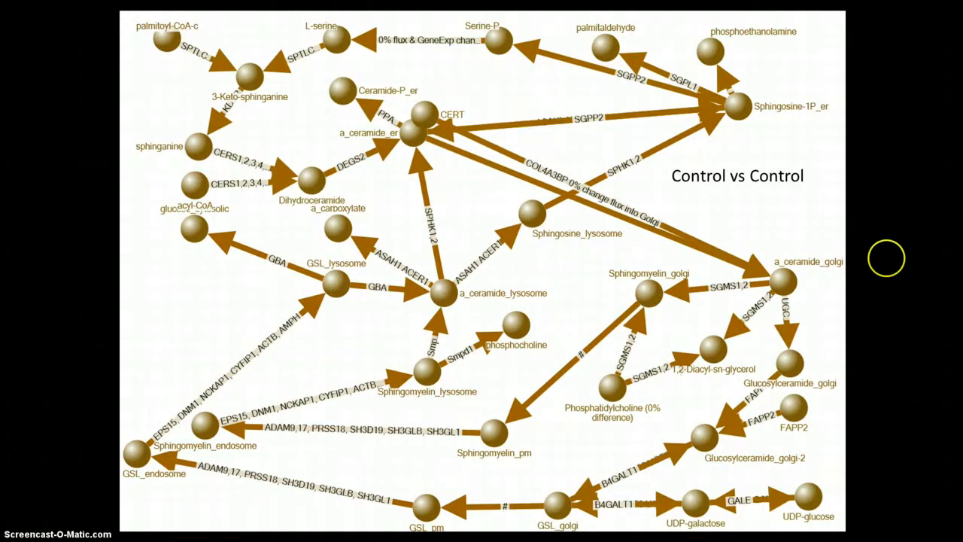
pyautogui.click(886, 258)
pyautogui.click(886, 258)
pyautogui.click(886, 258)
pyautogui.click(886, 258)
pyautogui.click(886, 258)
pyautogui.press('Left')
pyautogui.press('Left')
pyautogui.press('Left')
pyautogui.press('Left')
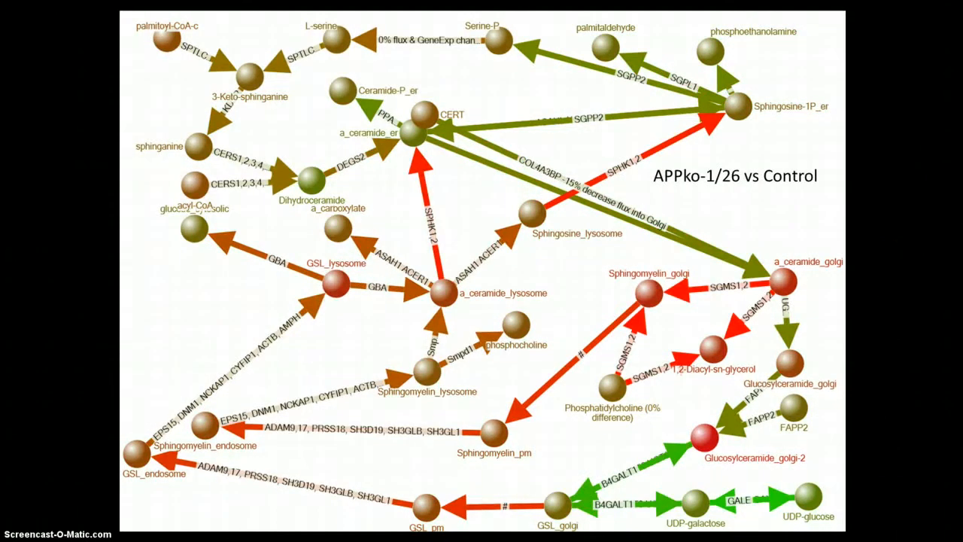
pyautogui.press('Left')
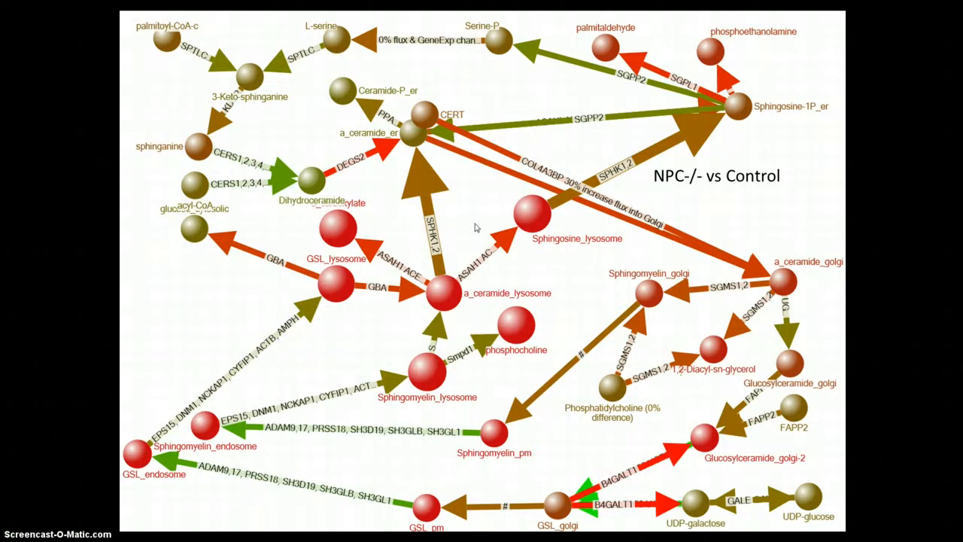
pyautogui.press('Right')
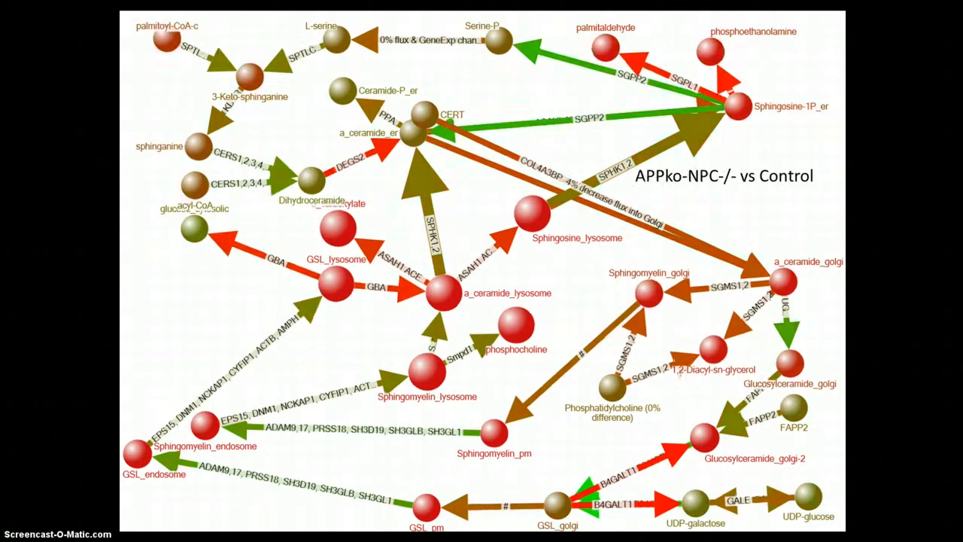
pyautogui.press('Right')
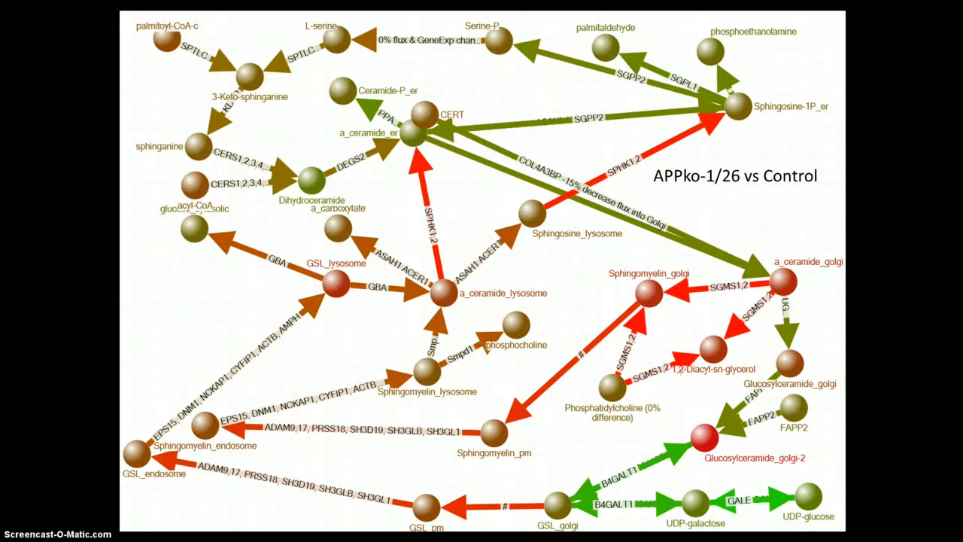
# - End the slide show, return to the sterol pathway in Pathway editor and step its time course back to 10.0
pyautogui.press('Escape')
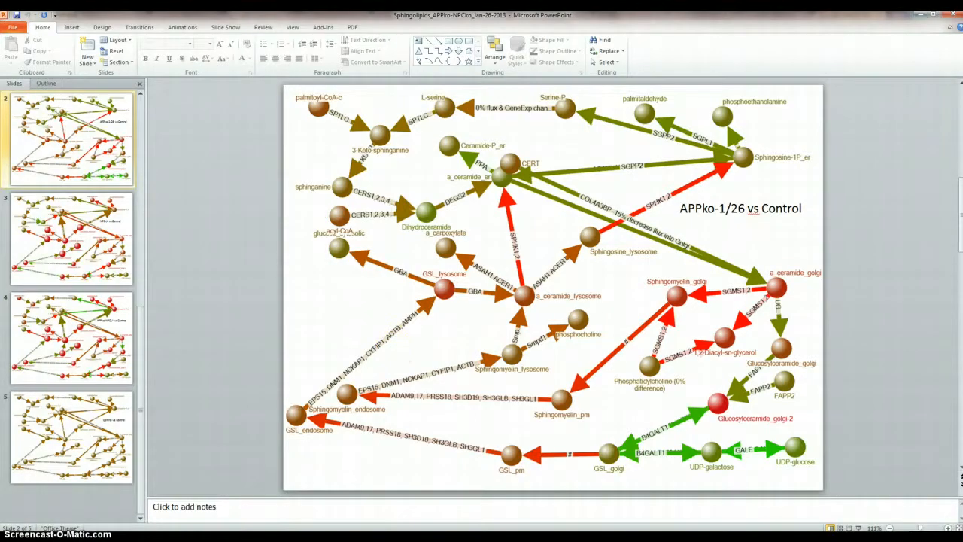
pyautogui.hotkey('alt', 'Tab')
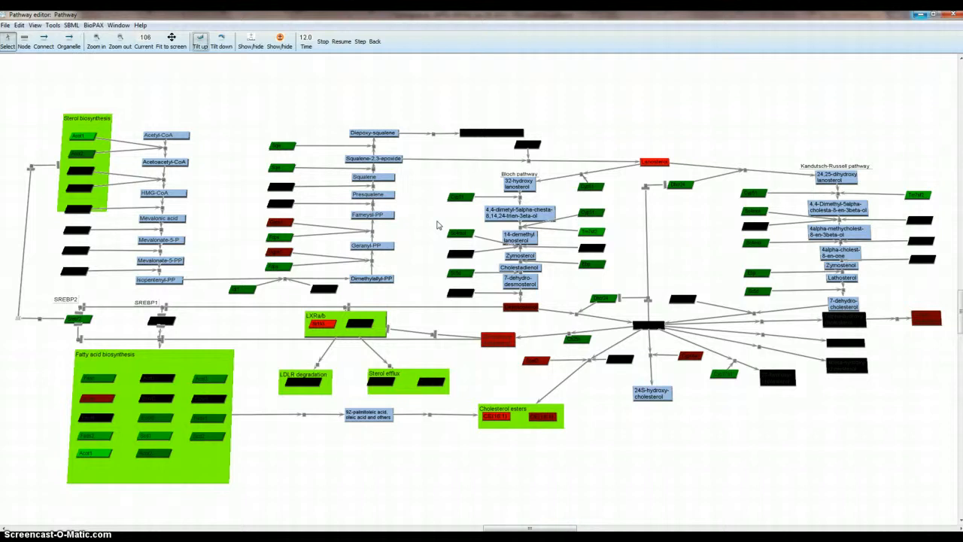
pyautogui.click(500, 340)
pyautogui.click(374, 43)
pyautogui.click(374, 43)
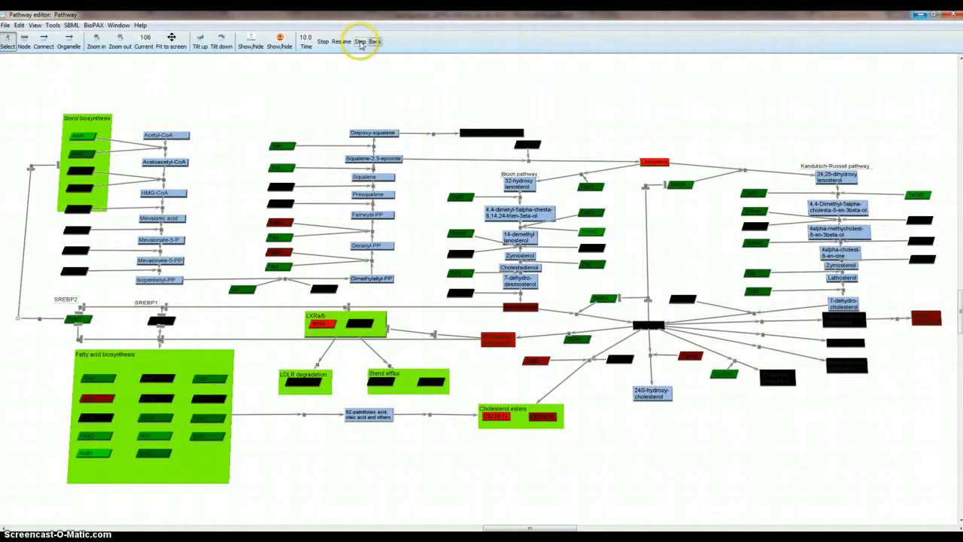
# - Step the sterol pathway's time course back to time 0.0
pyautogui.click(374, 43)
pyautogui.click(374, 42)
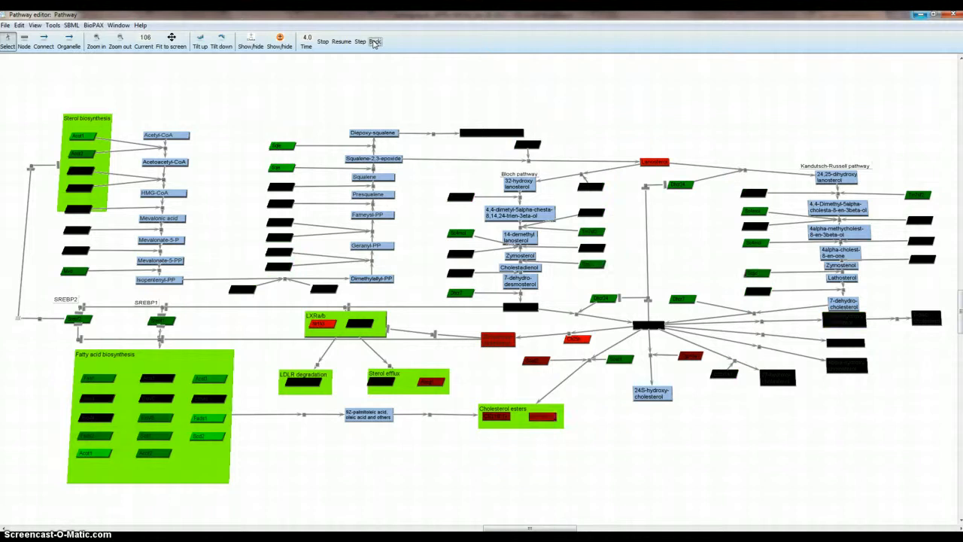
pyautogui.click(374, 43)
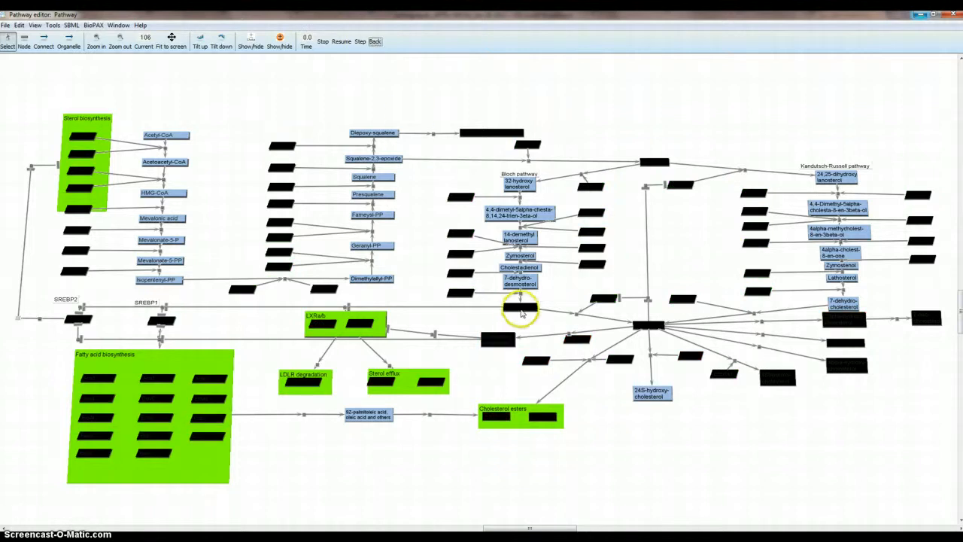
# - Step the sterol pathway's time course forward from 0.0 to 10.0, examining the gene and metabolite color changes
pyautogui.click(359, 42)
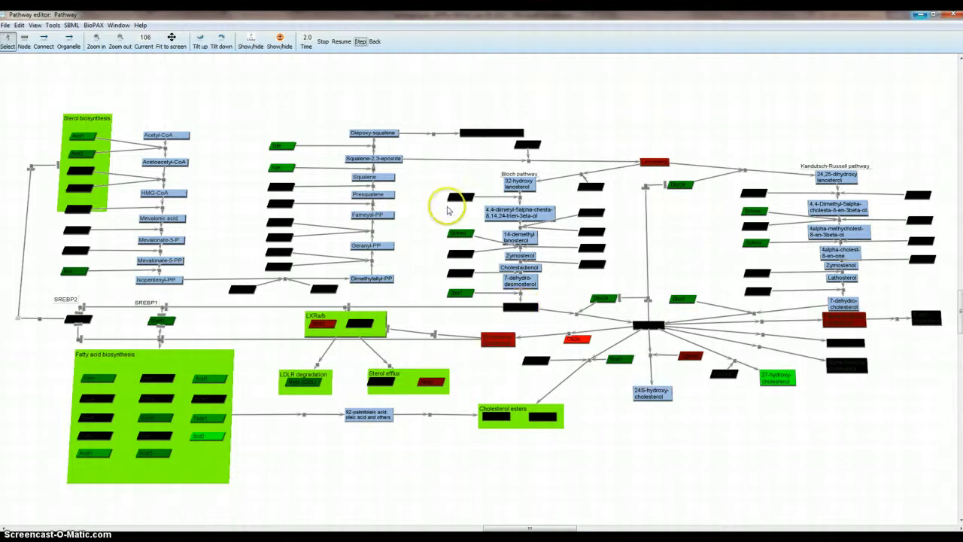
pyautogui.click(361, 42)
pyautogui.click(361, 42)
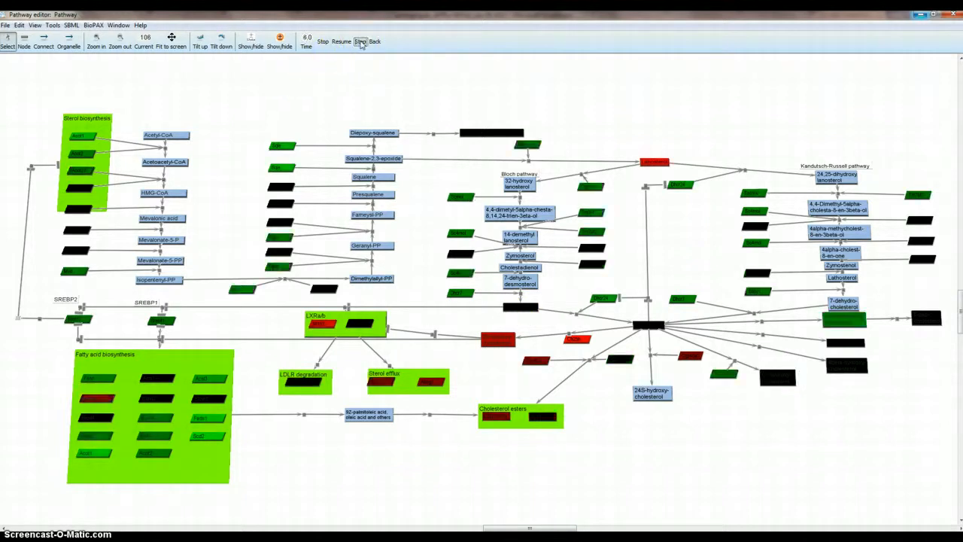
pyautogui.click(360, 42)
pyautogui.click(360, 42)
pyautogui.click(521, 309)
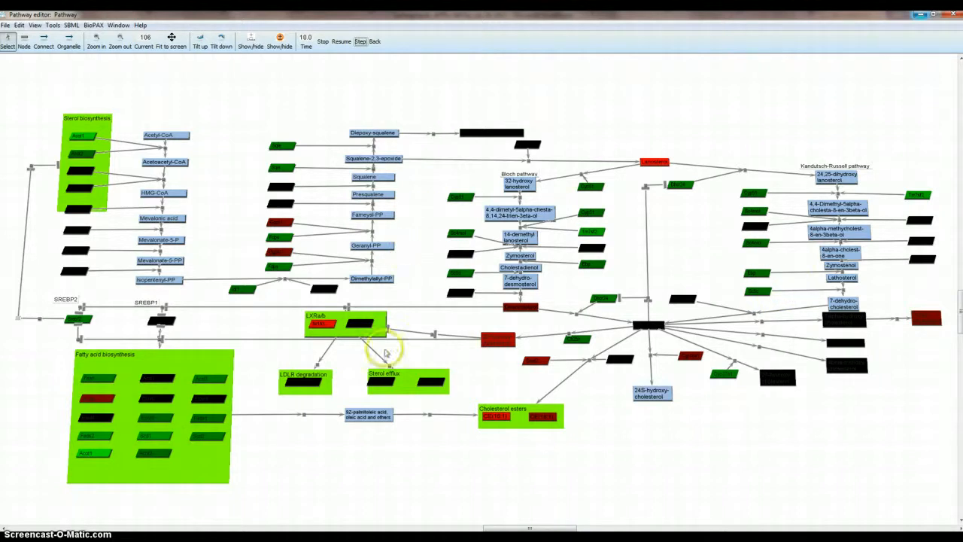
# - Review the APPko-1/26 vs Control slide in PowerPoint, then return to the sterol pathway in Pathway editor
pyautogui.click(301, 527)
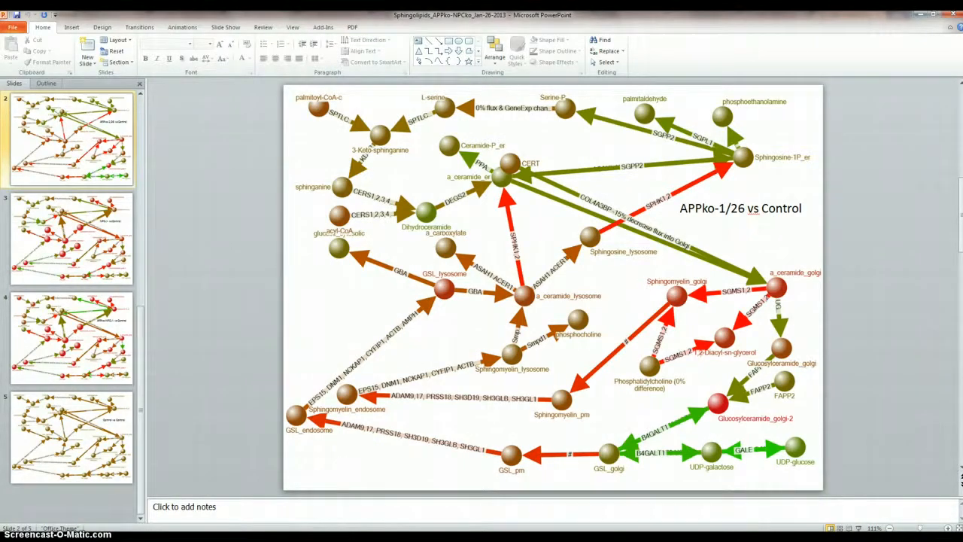
pyautogui.click(331, 527)
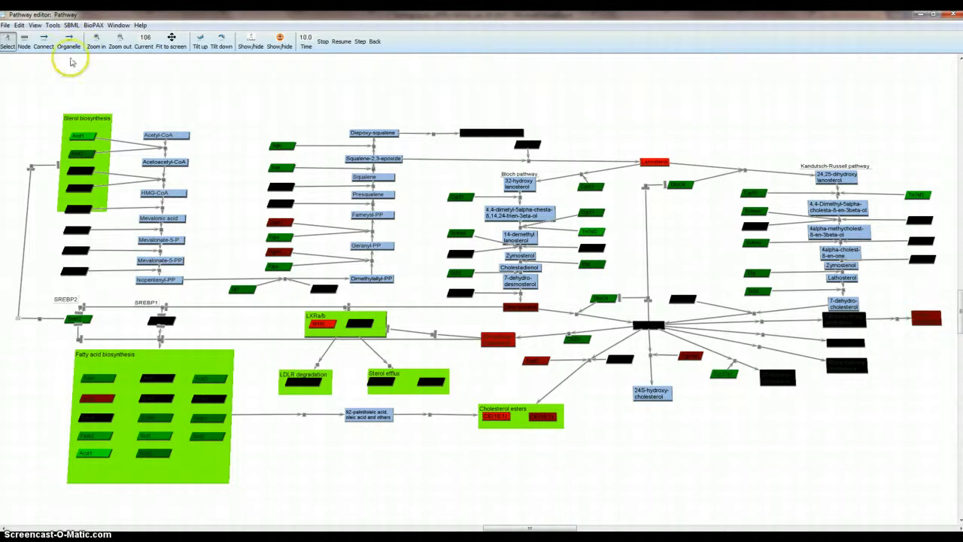
# - Open the AVI video creation settings and set the output directory to the Documents folder
pyautogui.click(53, 26)
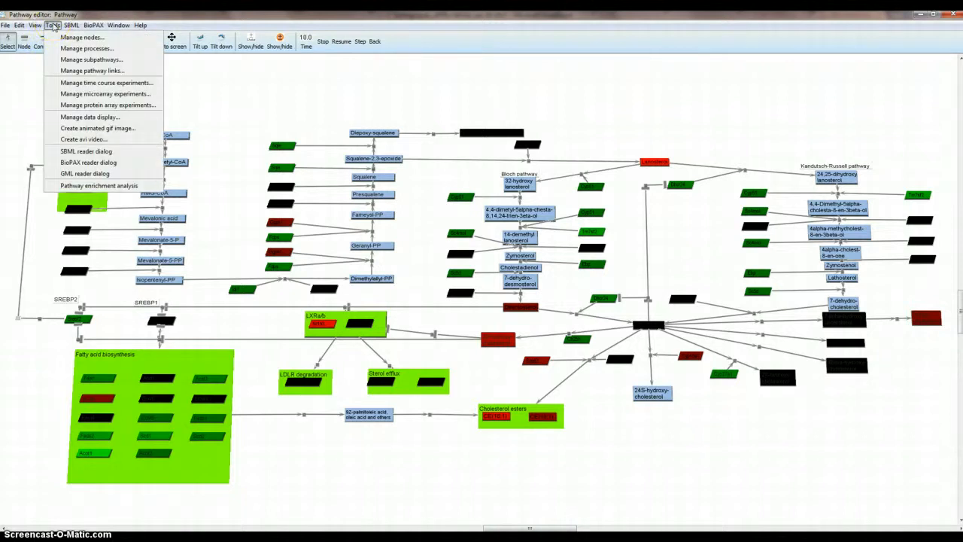
pyautogui.click(85, 140)
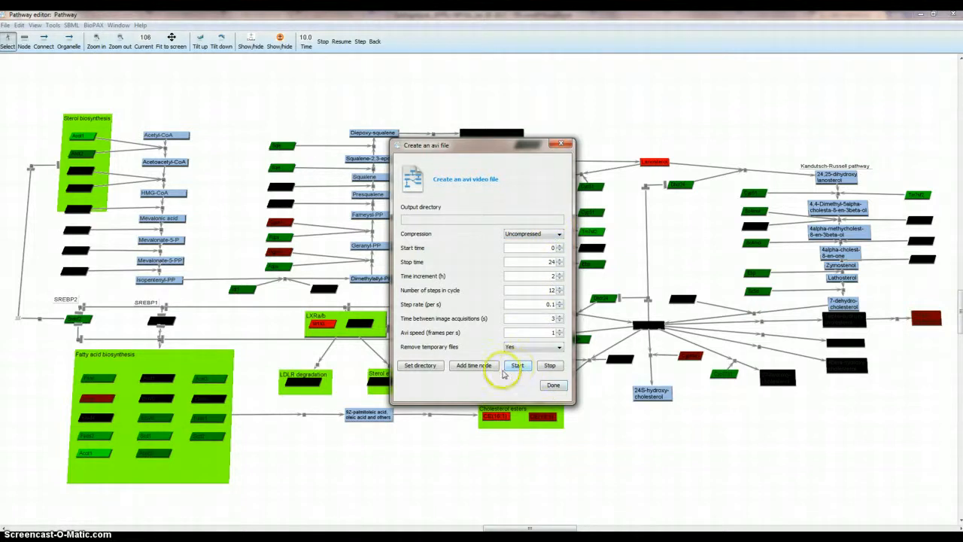
pyautogui.click(421, 365)
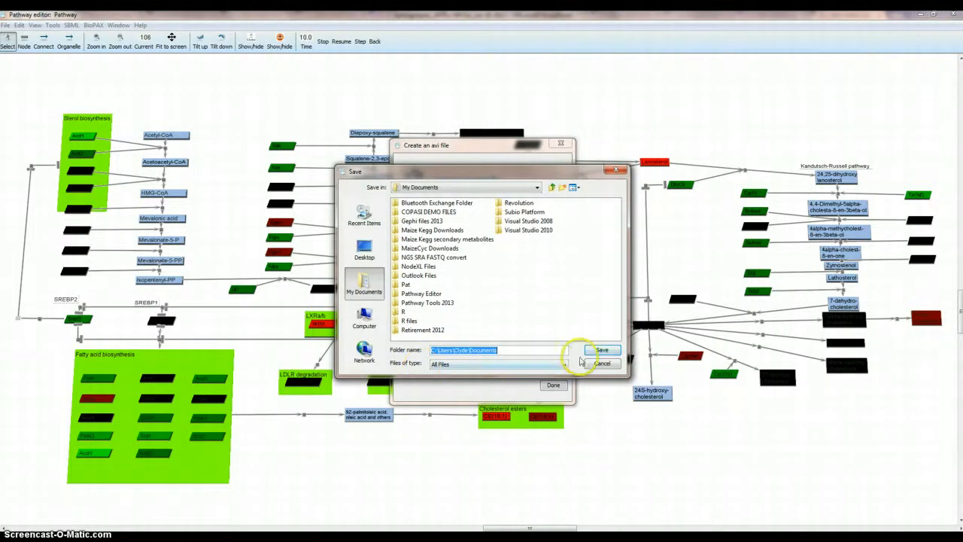
pyautogui.click(601, 350)
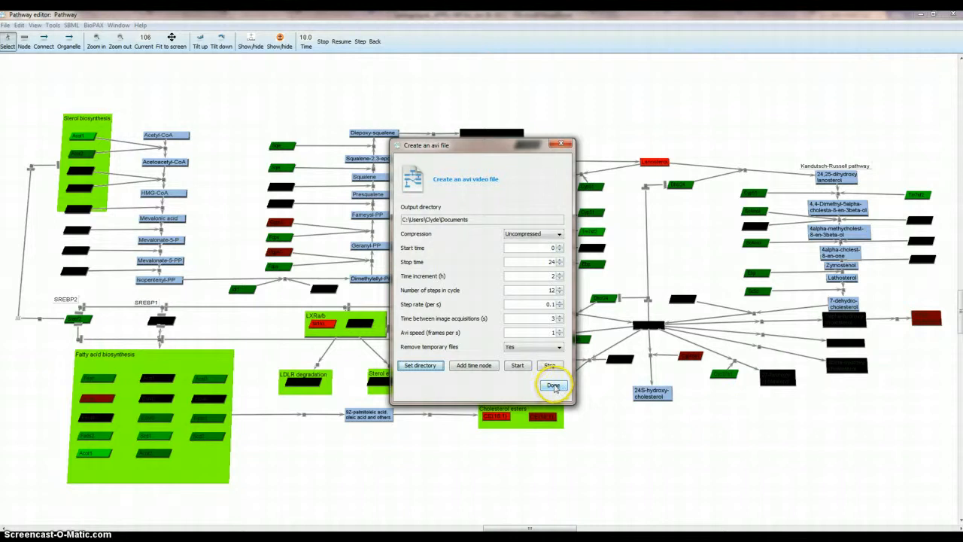
pyautogui.click(518, 367)
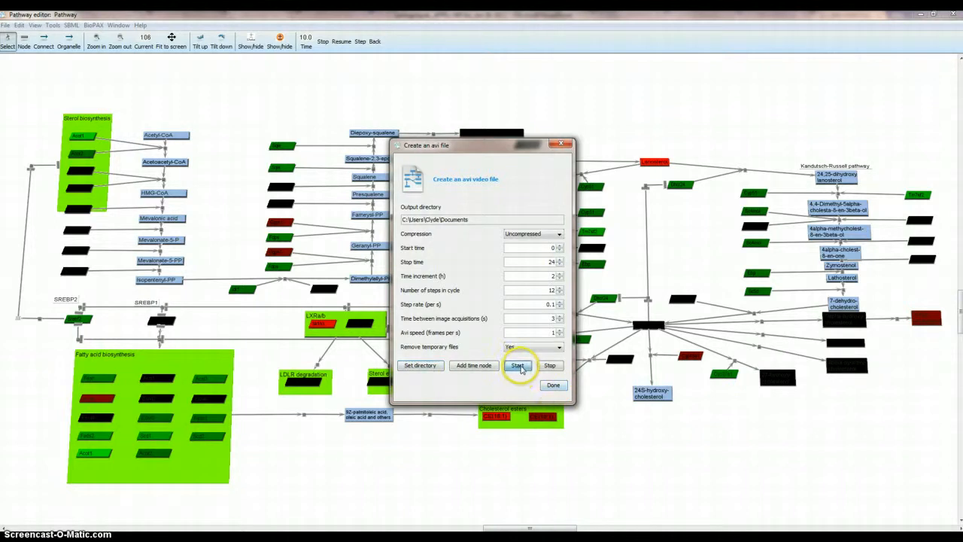
pyautogui.click(463, 289)
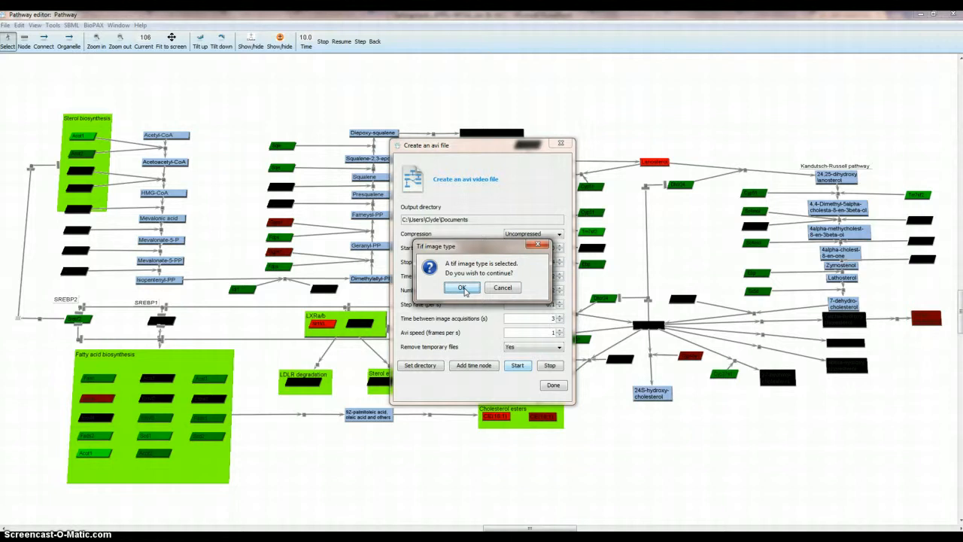
pyautogui.click(502, 289)
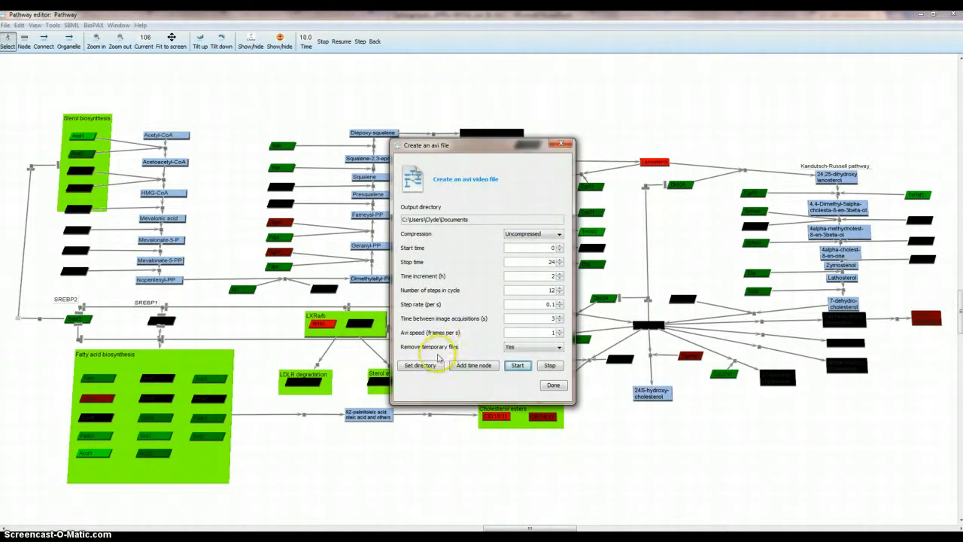
# - Start creating the AVI video of the time course with the tif image type, then stop the capture and close the dialog
pyautogui.click(524, 367)
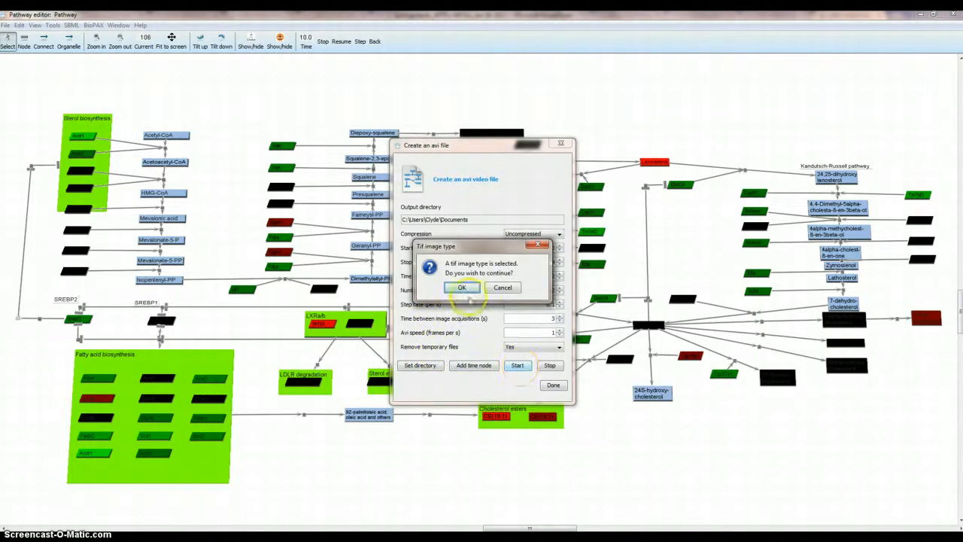
pyautogui.click(465, 290)
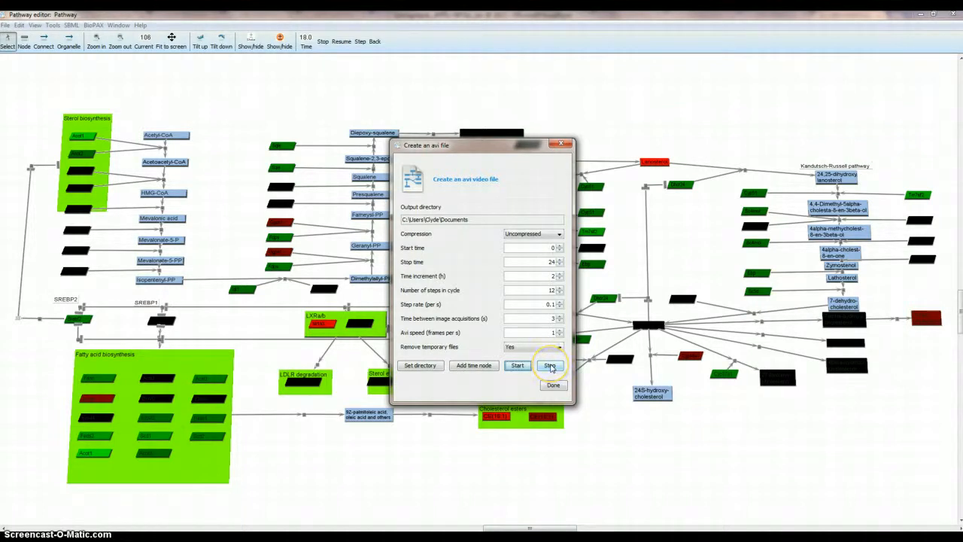
pyautogui.click(549, 368)
pyautogui.click(550, 366)
pyautogui.click(553, 385)
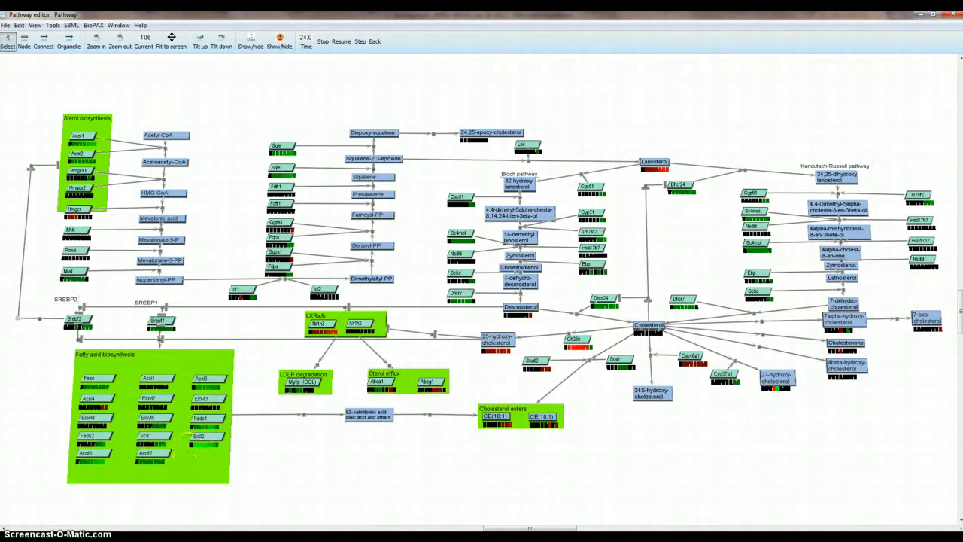
# - Look through the Documents library in the file explorer for the created video, then close the folder window
pyautogui.moveTo(90, 538)
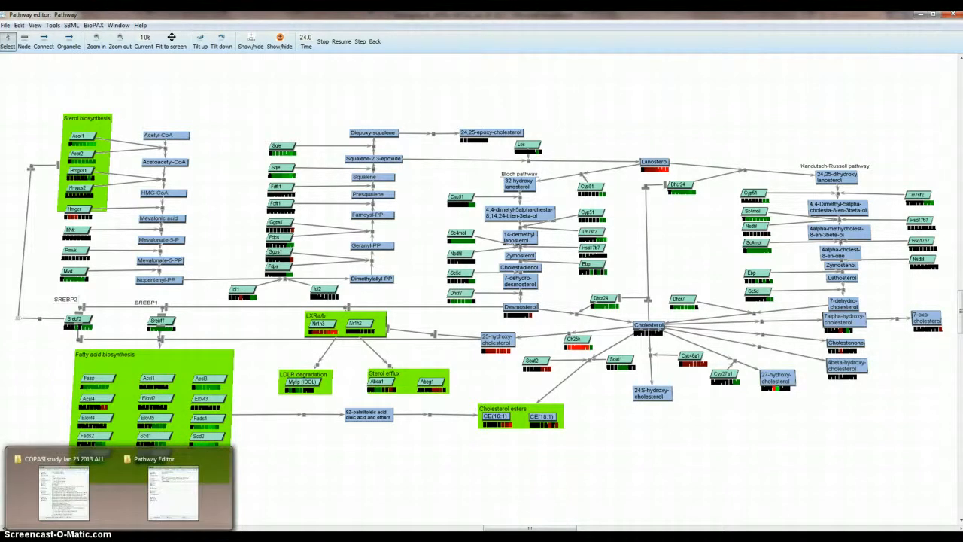
pyautogui.click(151, 505)
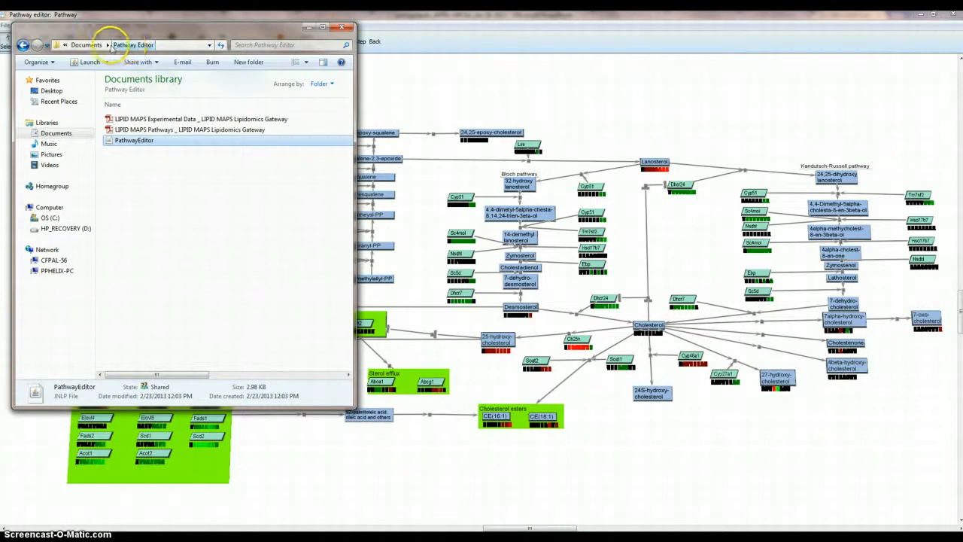
pyautogui.click(91, 44)
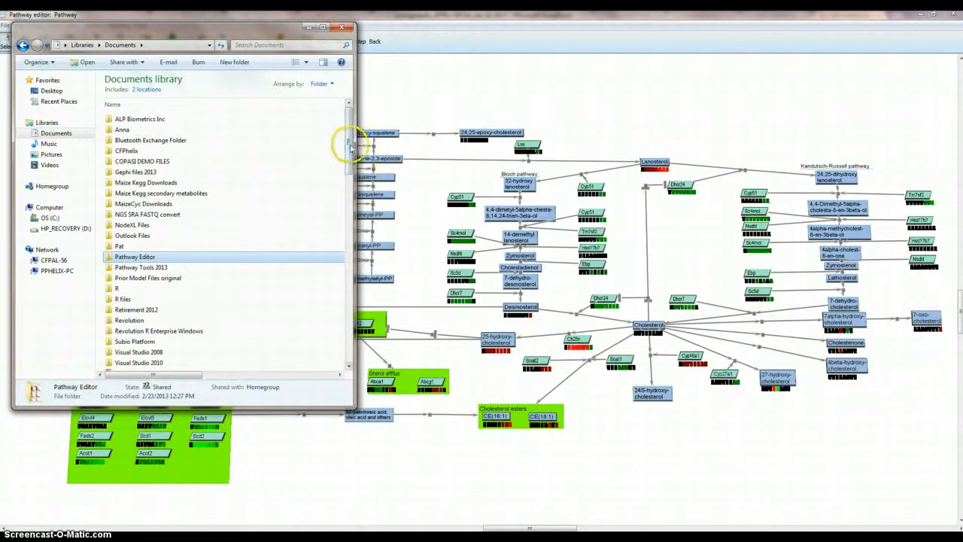
pyautogui.moveTo(350, 147)
pyautogui.mouseDown()
pyautogui.moveTo(363, 293)
pyautogui.moveTo(352, 345)
pyautogui.moveTo(340, 209)
pyautogui.moveTo(343, 189)
pyautogui.moveTo(348, 197)
pyautogui.moveTo(344, 133)
pyautogui.moveTo(353, 134)
pyautogui.mouseUp()
pyautogui.click(345, 26)
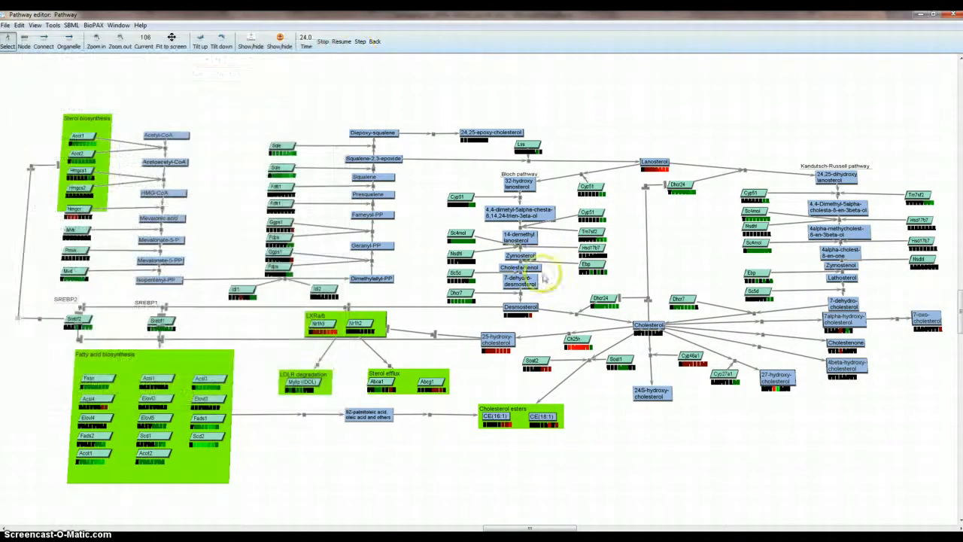
# - Minimize Pathway editor and PowerPoint and bring up the LIPID MAPS Lipidomics Gateway home page in the browser
pyautogui.click(376, 448)
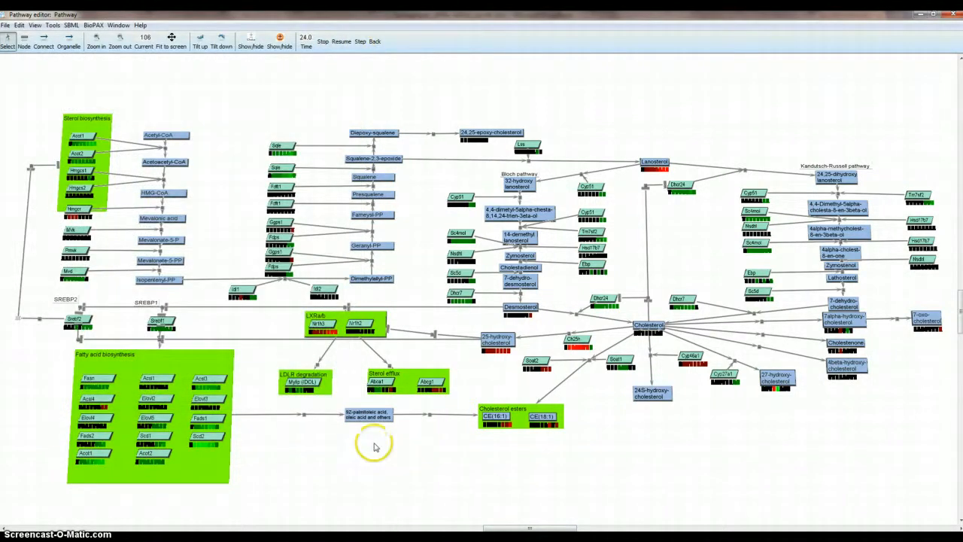
pyautogui.click(921, 14)
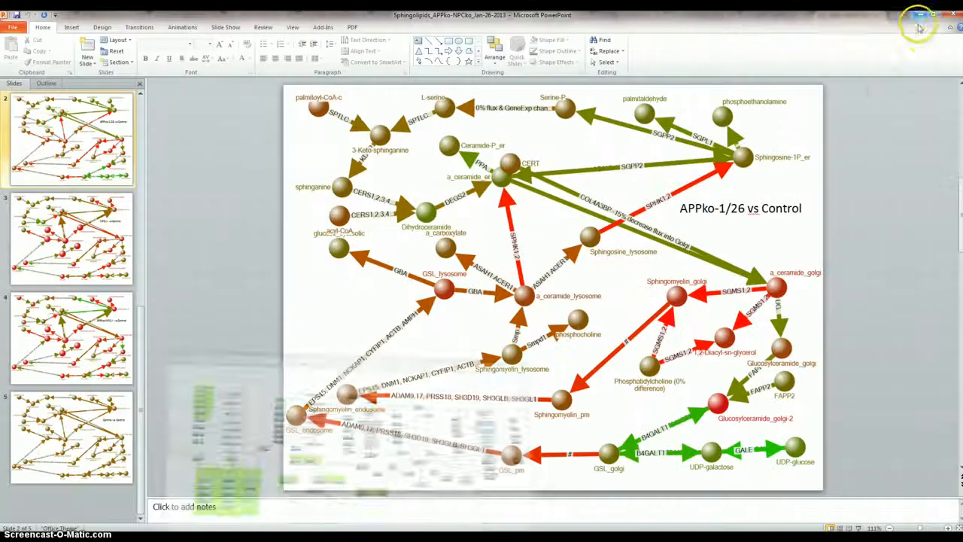
pyautogui.click(921, 15)
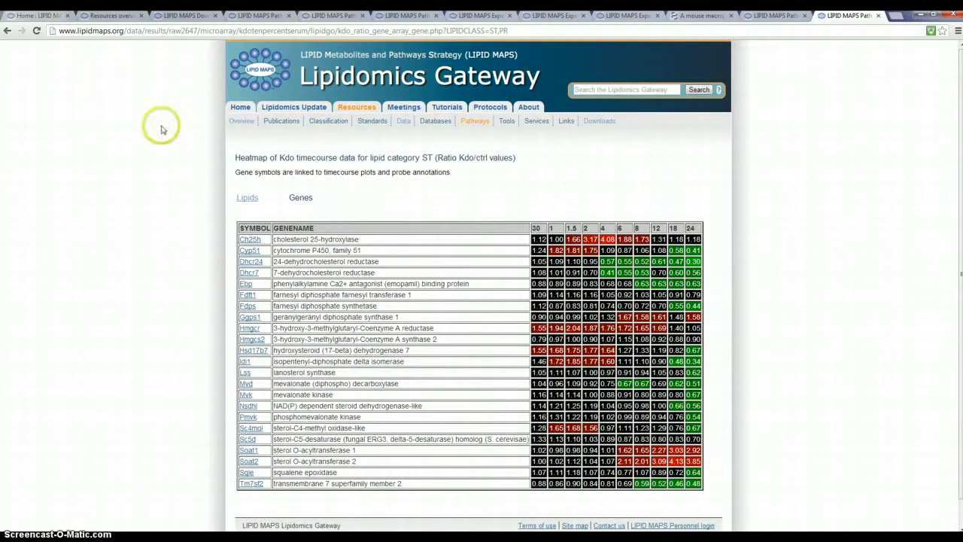
pyautogui.click(33, 16)
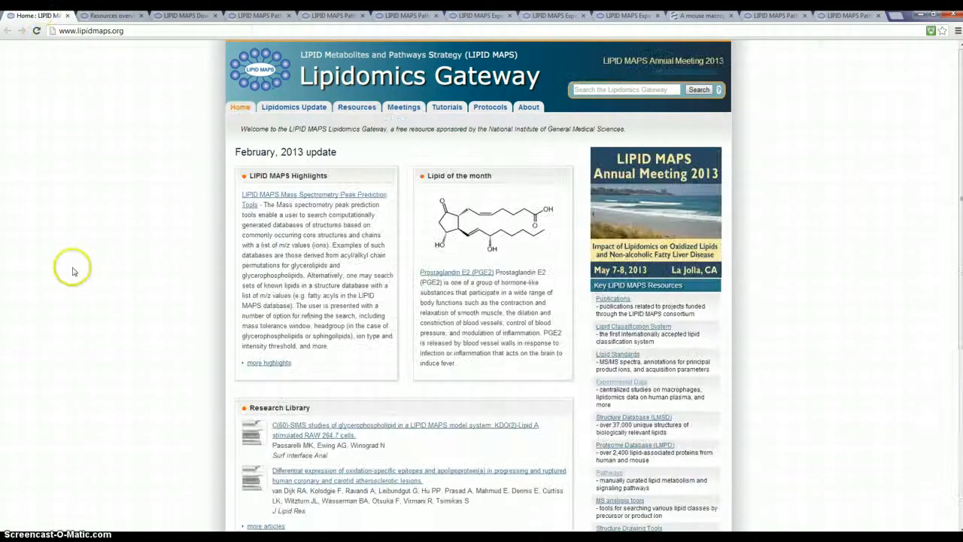